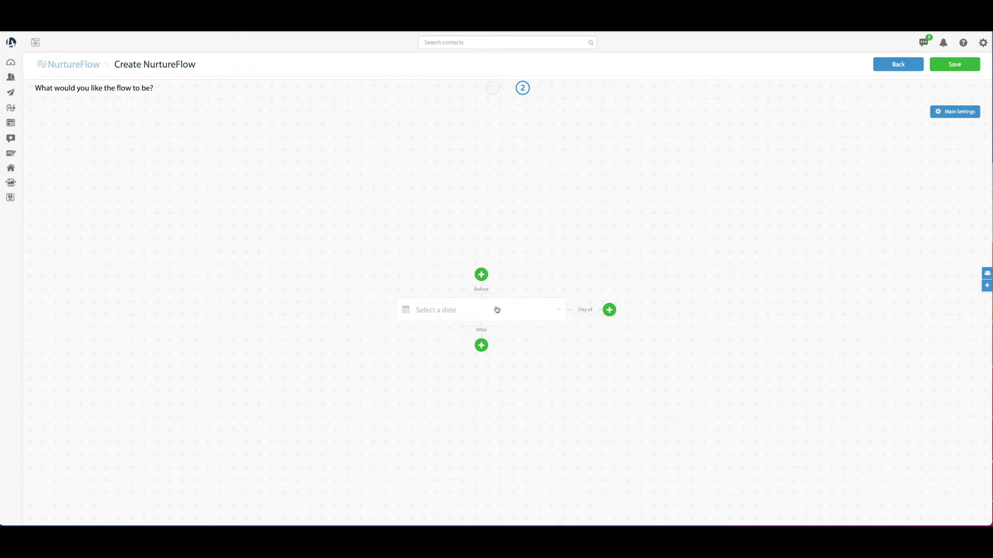
Set the flow's trigger date to the Closing Date from the transaction dates
click(435, 313)
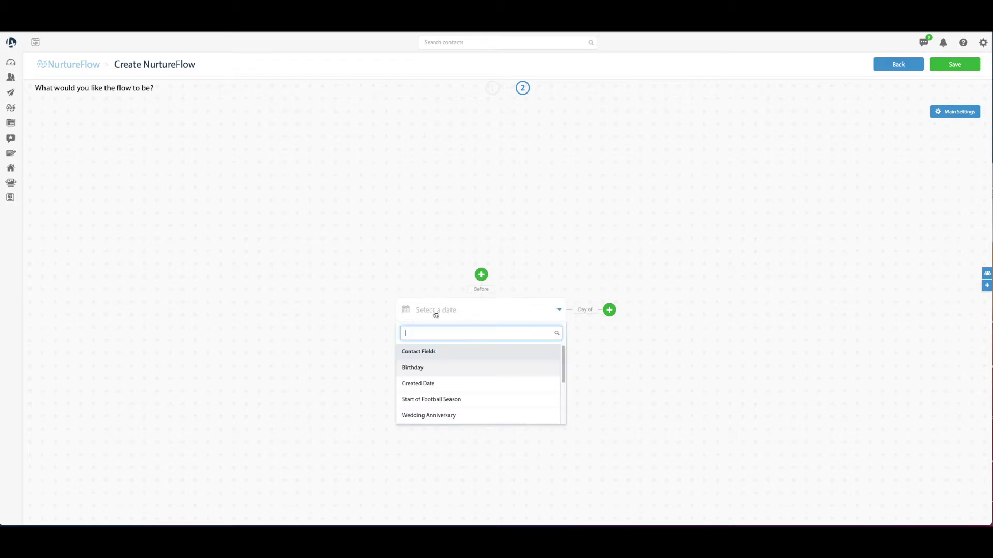
scroll(465, 370, down, 2)
scroll(452, 375, down, 3)
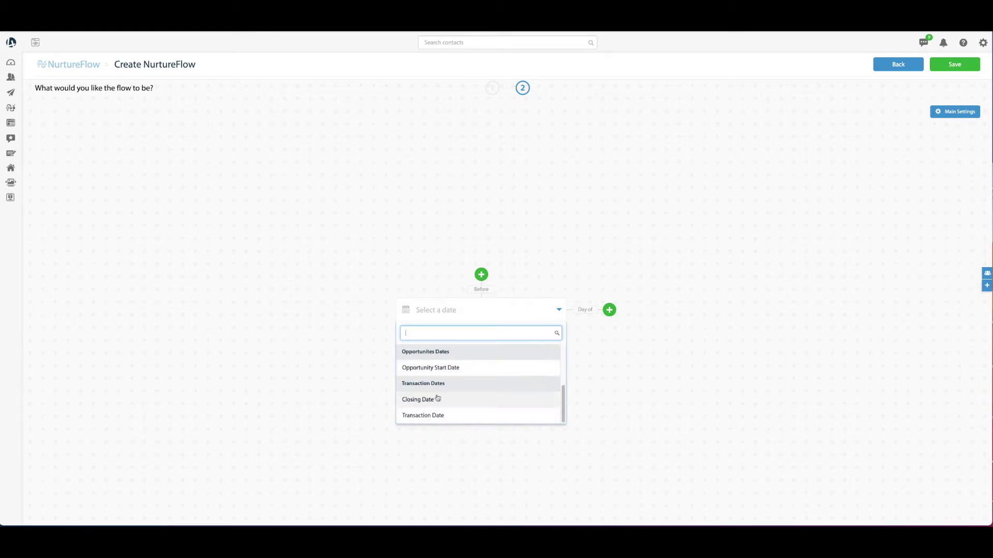
click(424, 400)
click(574, 394)
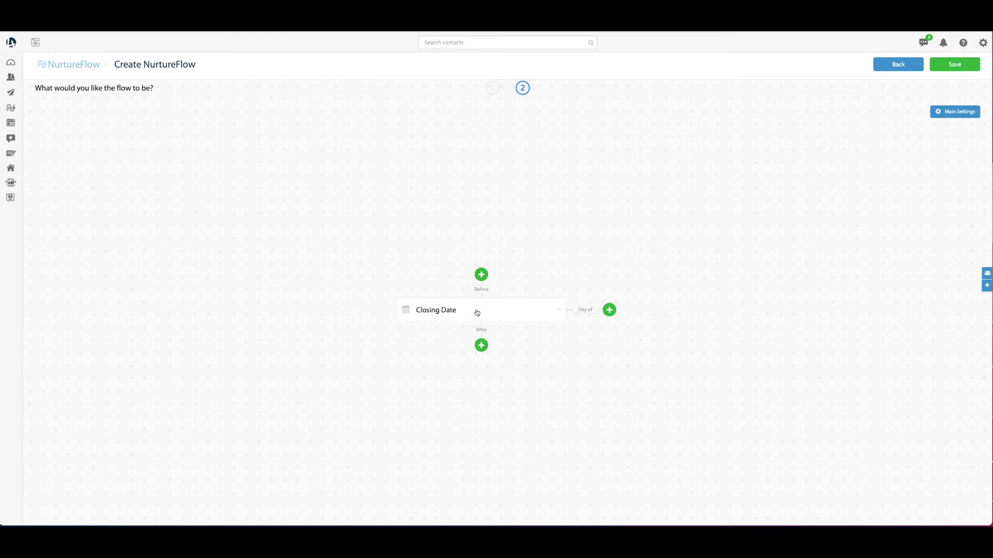
Add a one-time event 5 days before the closing date that texts the contact owner using the Closing Coming Up template
click(481, 275)
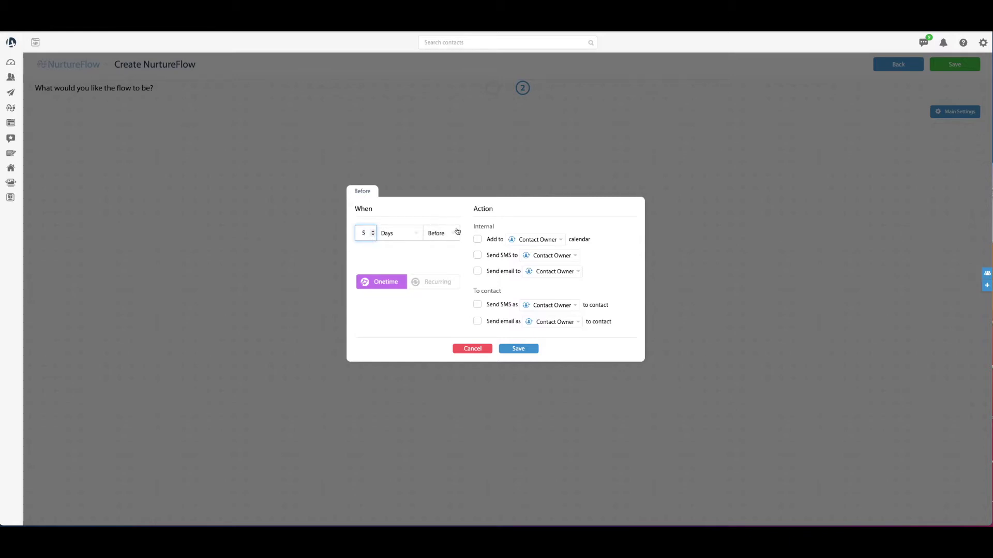
click(476, 255)
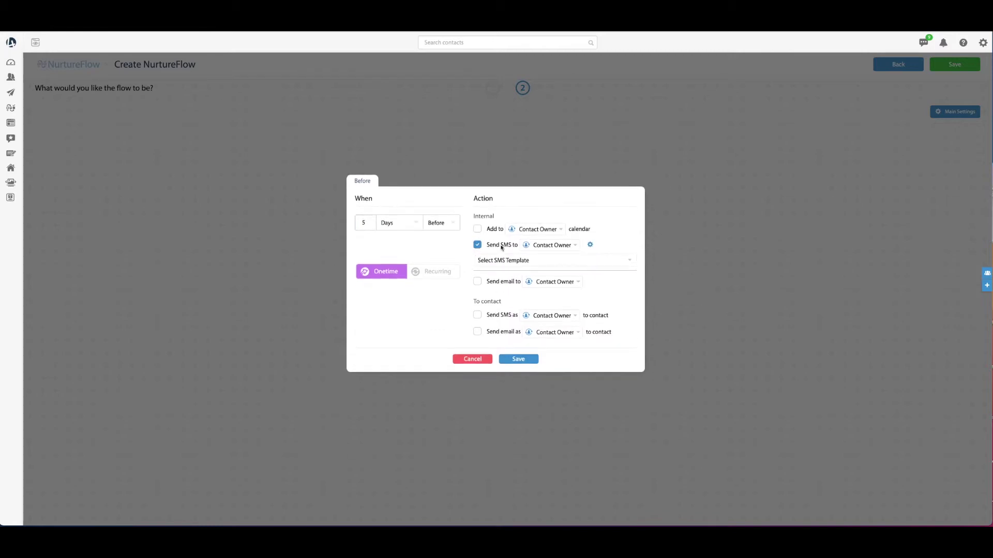
click(565, 244)
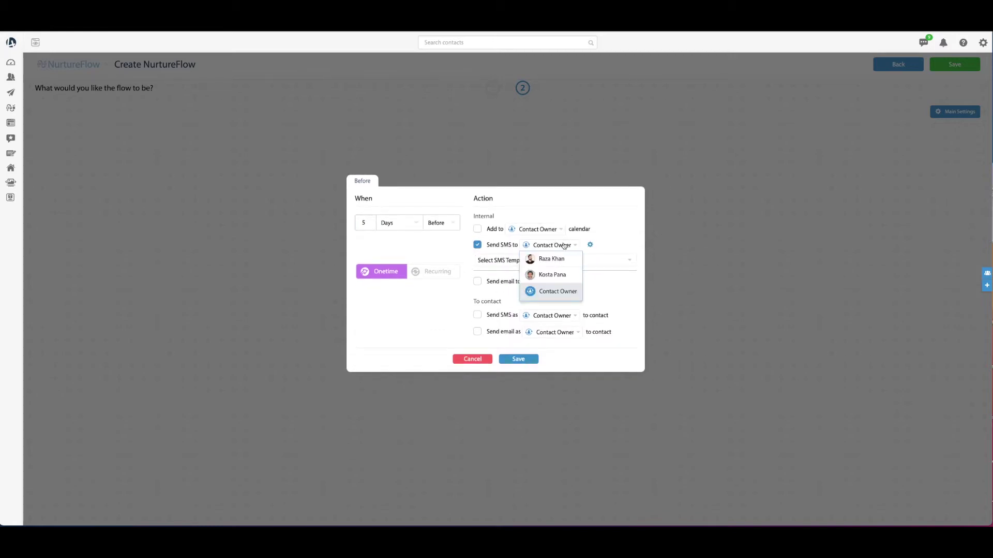
click(564, 245)
click(535, 262)
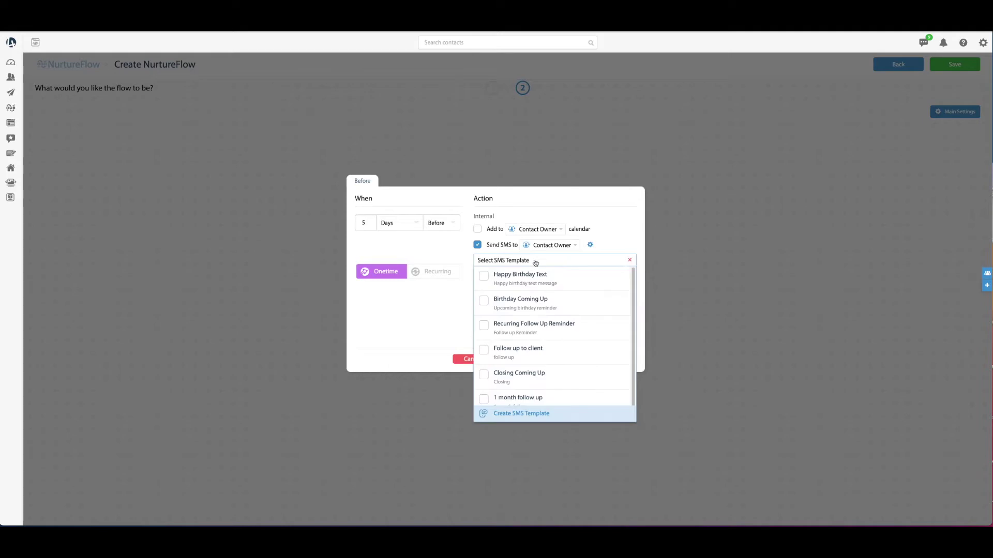
scroll(507, 329, down, 1)
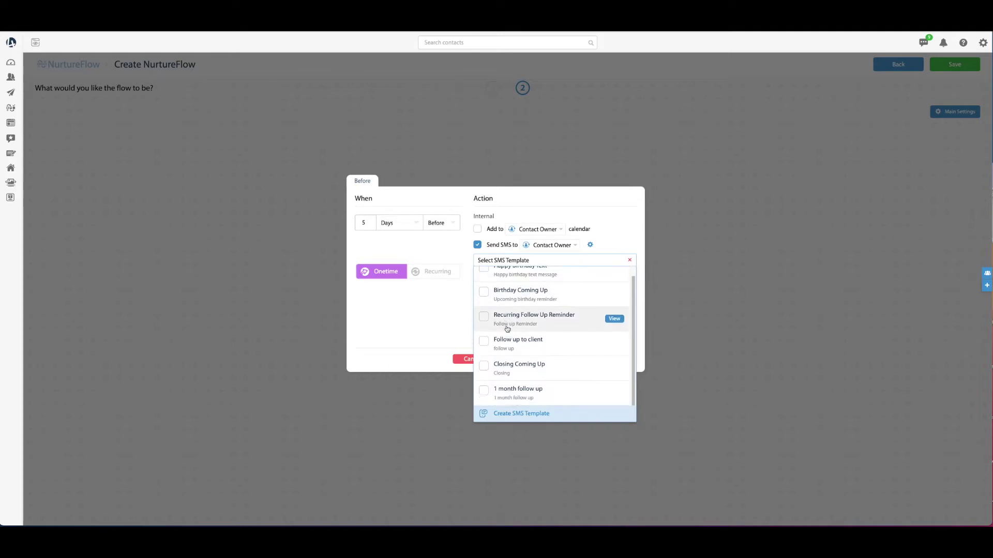
scroll(554, 292, up, 1)
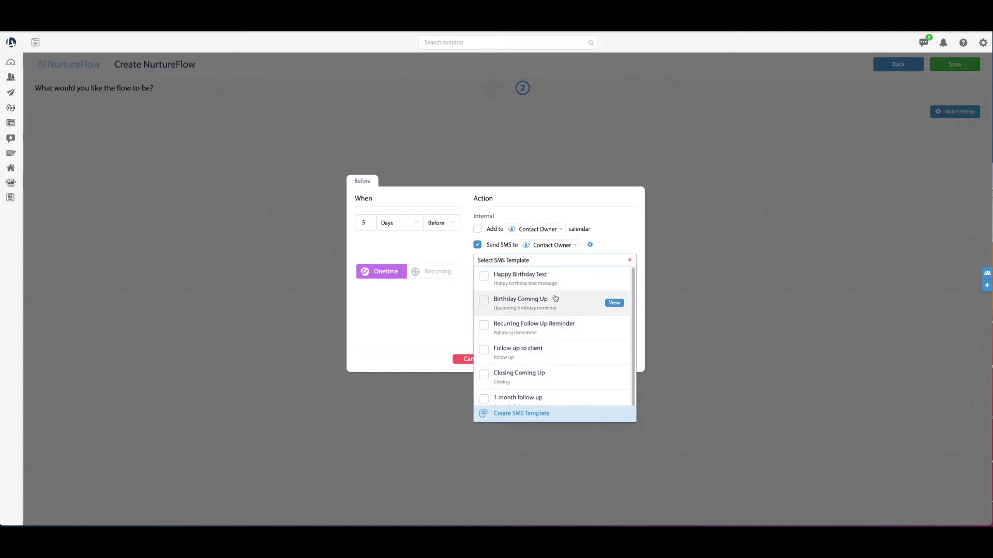
scroll(542, 341, down, 1)
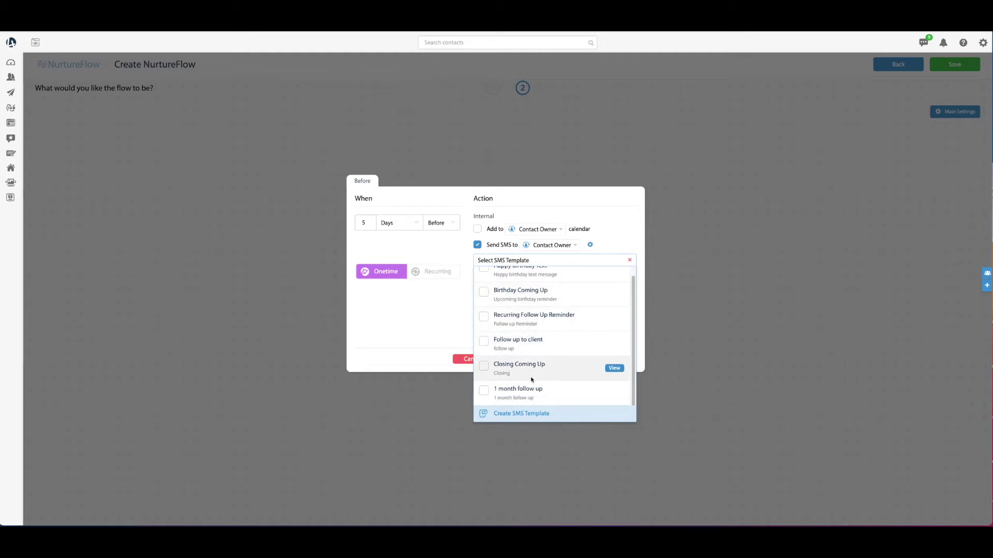
click(483, 365)
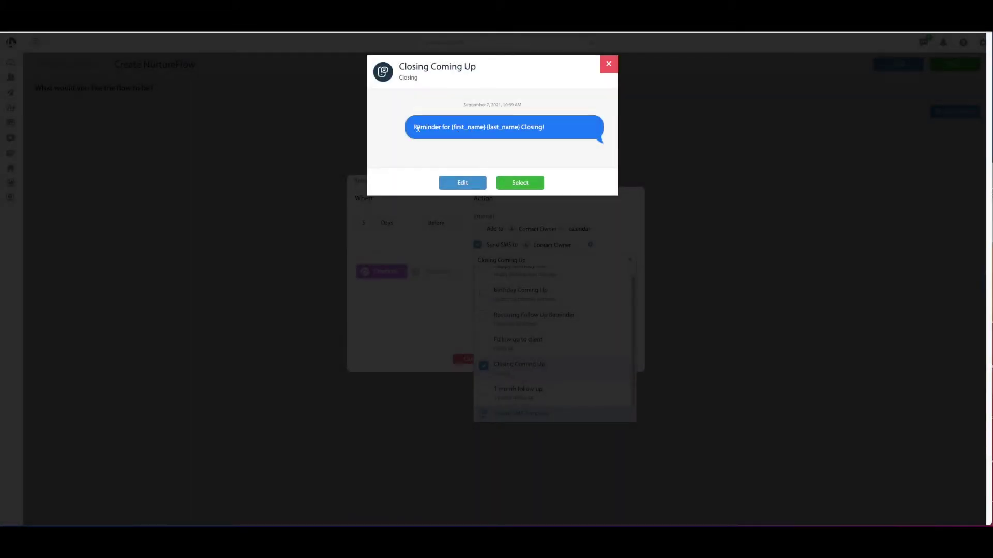
Review the Closing Coming Up template's message in its editor, update the template, and save the before-closing event
drag(414, 127, 452, 128)
click(509, 128)
click(470, 189)
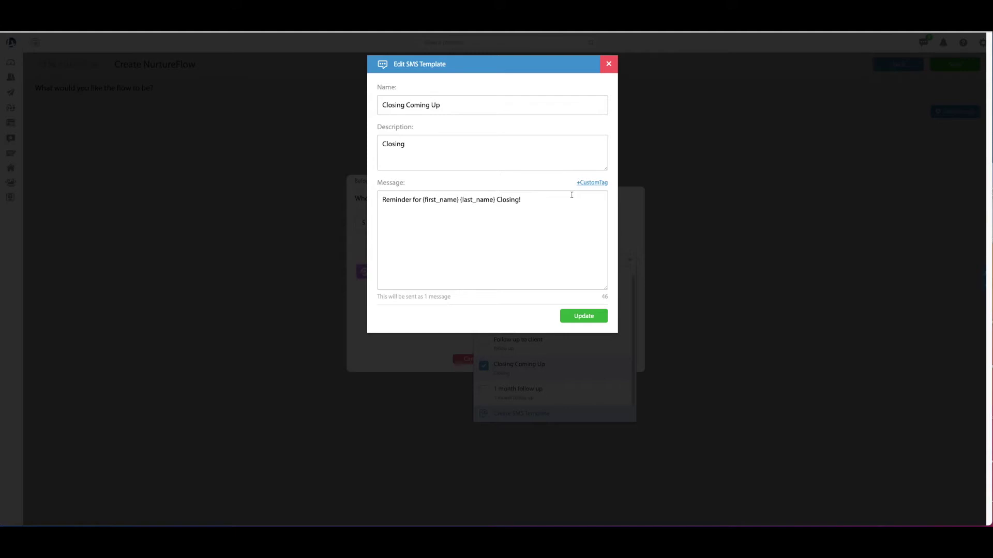
click(537, 207)
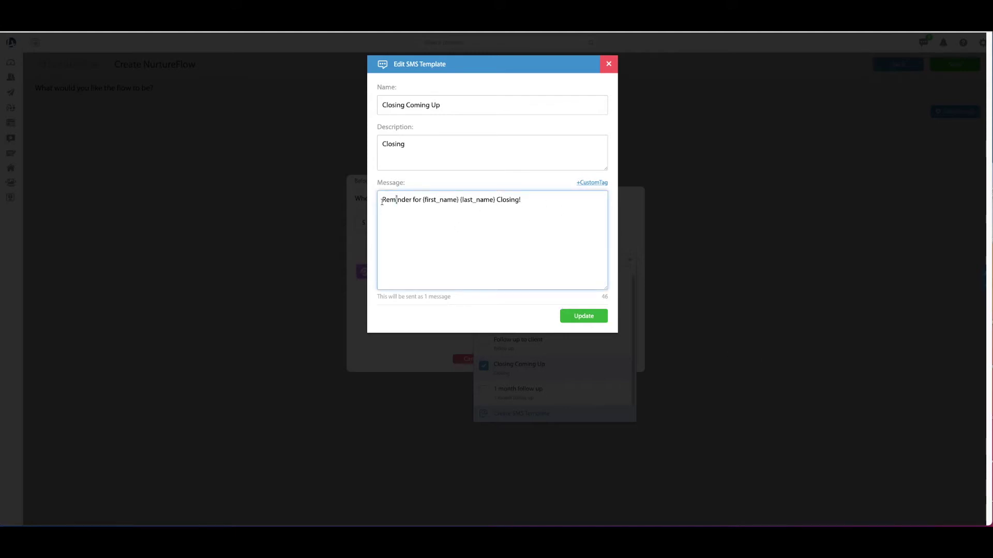
drag(381, 202, 528, 202)
click(527, 201)
click(582, 318)
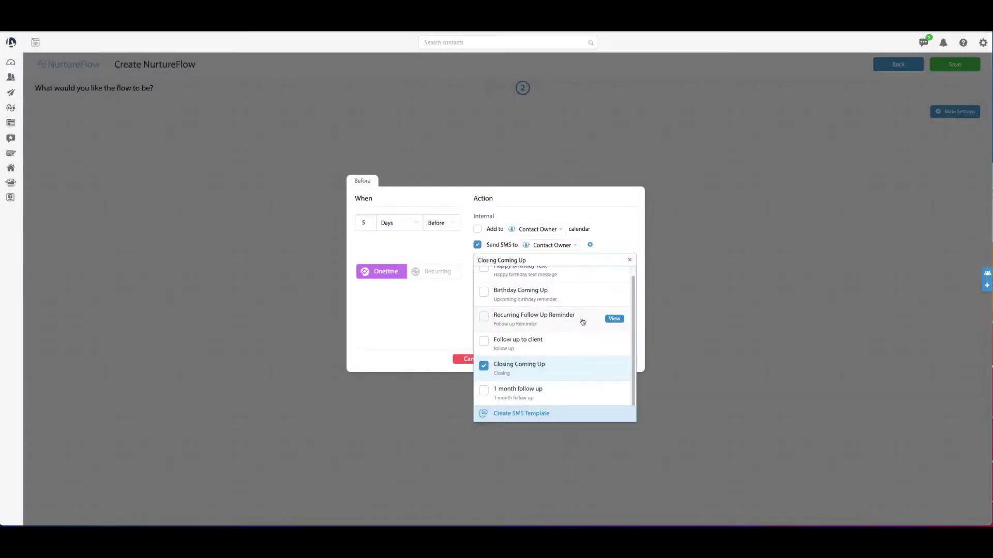
click(441, 317)
click(532, 360)
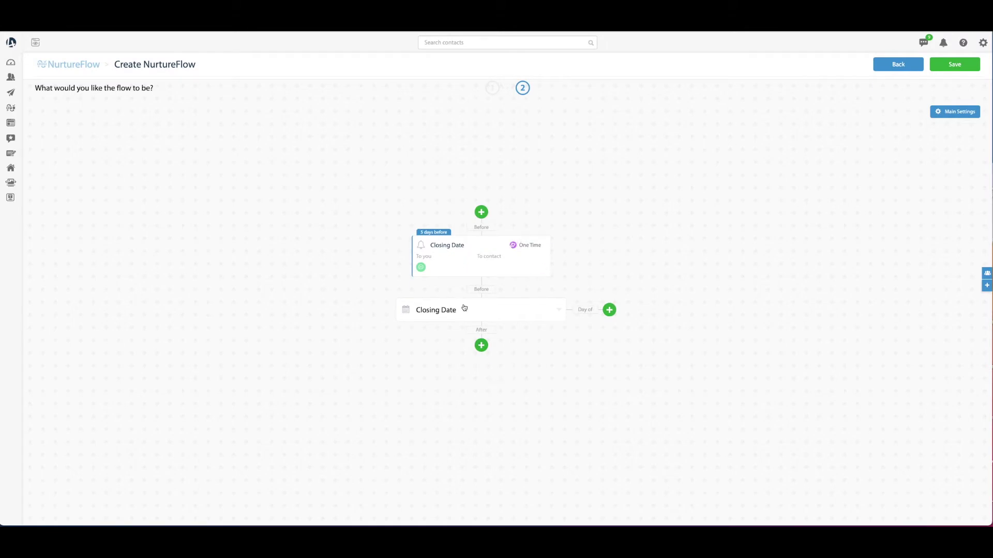
Add a one-time event for the day of closing that sends an SMS to the contact as the contact owner
click(609, 310)
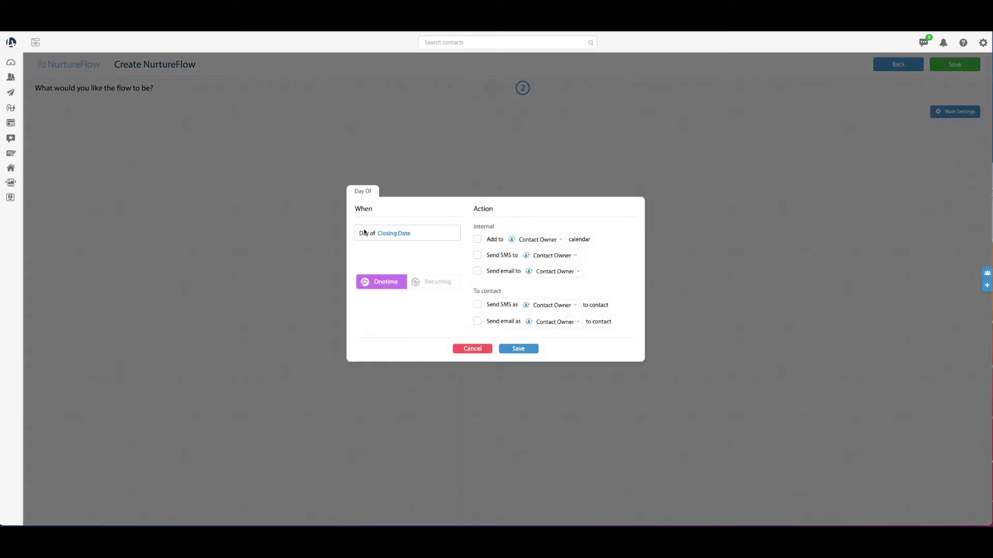
click(481, 305)
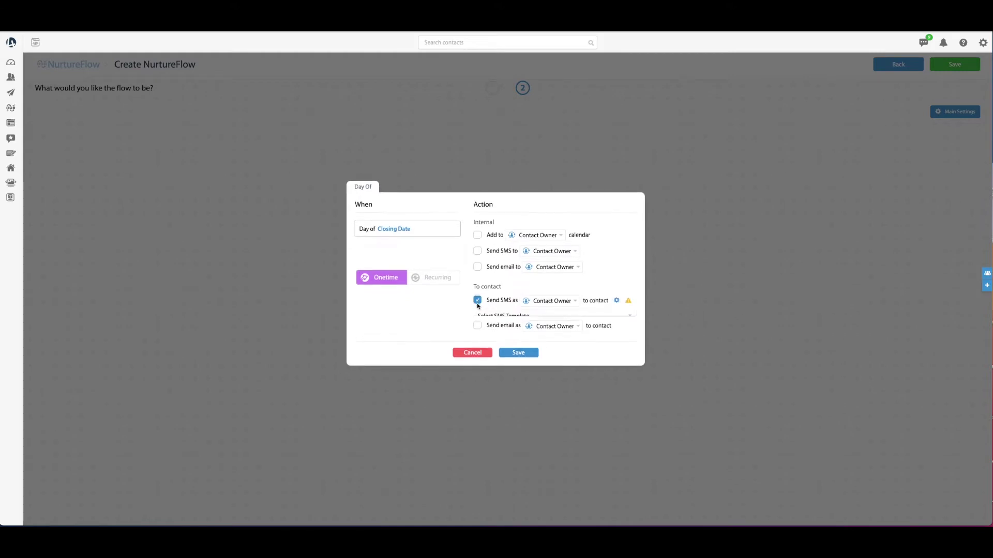
click(560, 299)
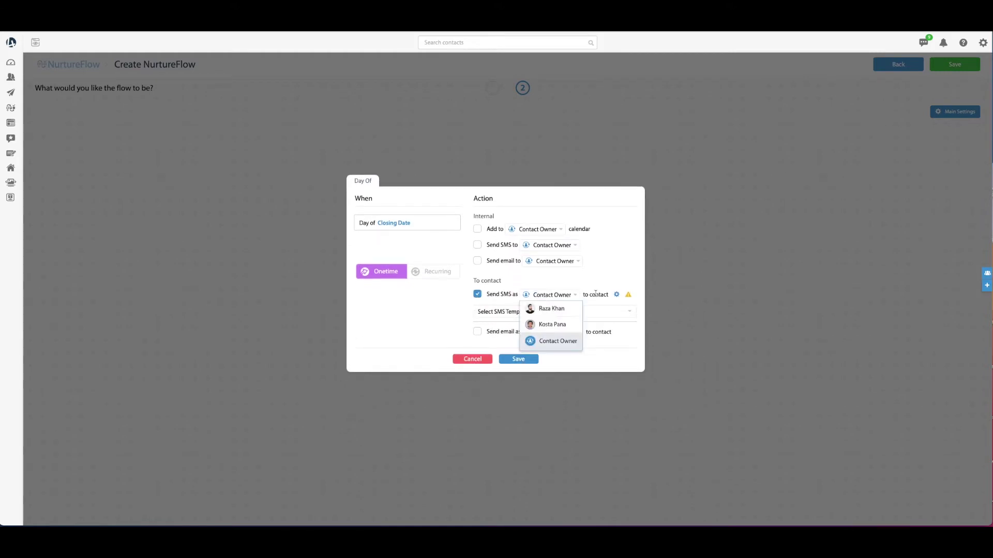
click(564, 292)
click(527, 312)
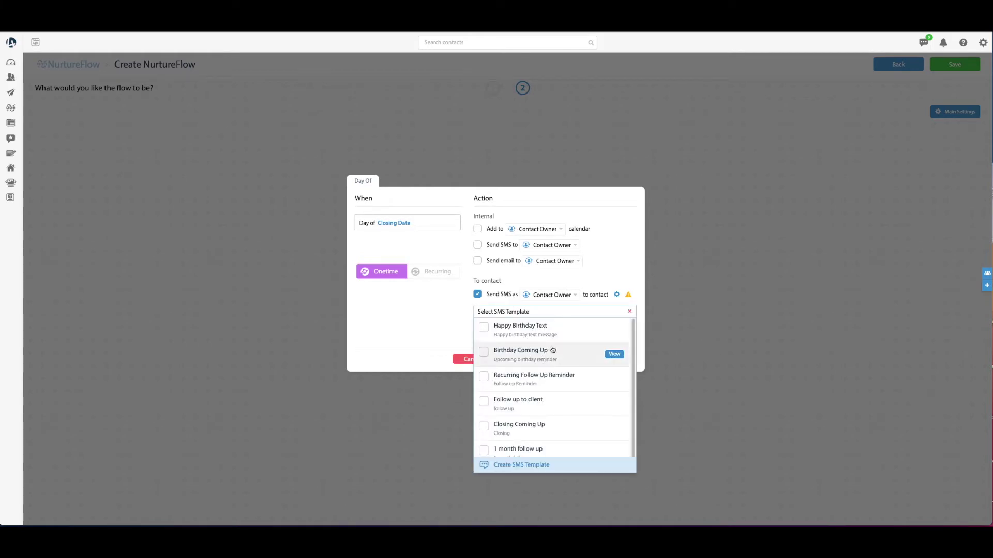
scroll(549, 349, down, 1)
scroll(539, 411, up, 1)
scroll(553, 392, down, 1)
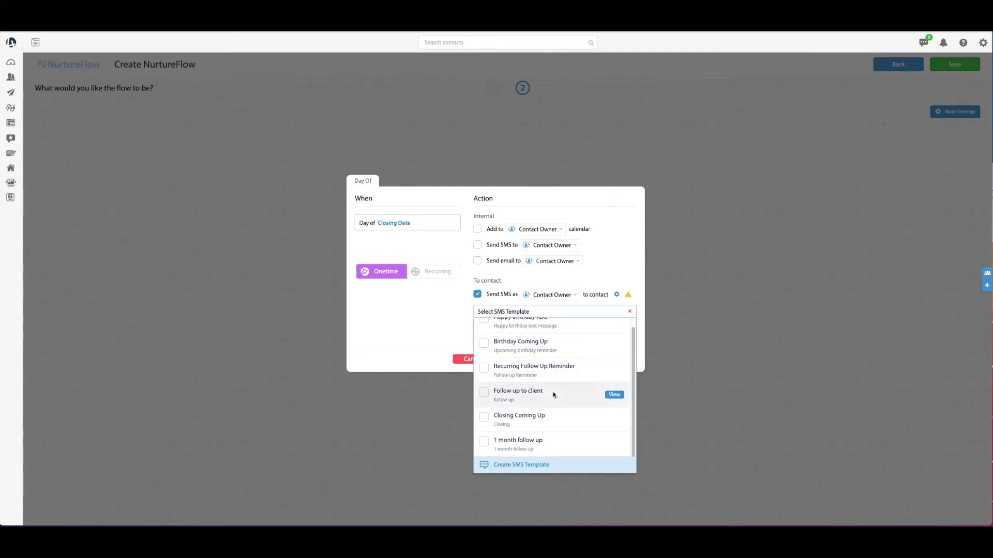
scroll(507, 399, up, 1)
scroll(497, 346, down, 1)
Start a new SMS template named "Day of Closing" with the description "To Client"
click(516, 468)
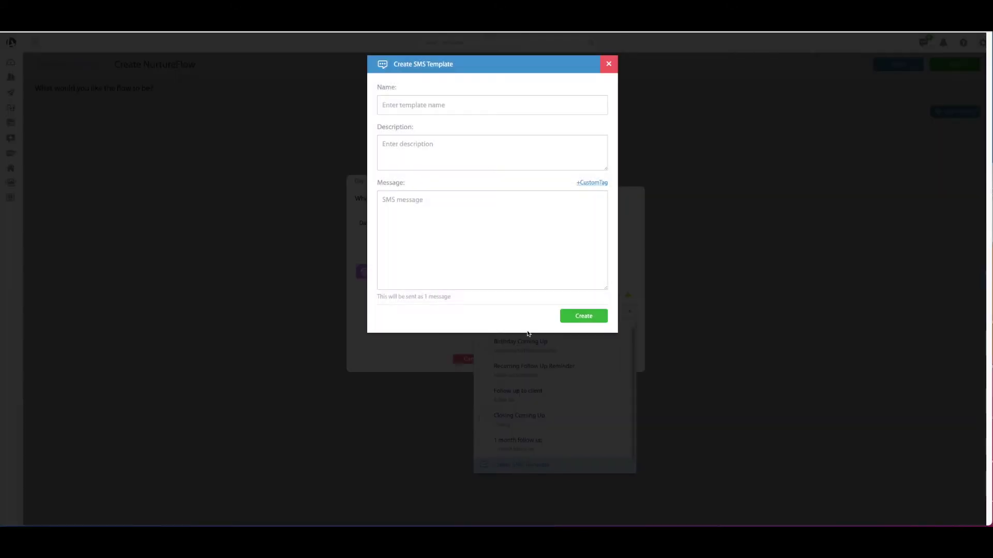
click(442, 103)
click(445, 104)
click(449, 105)
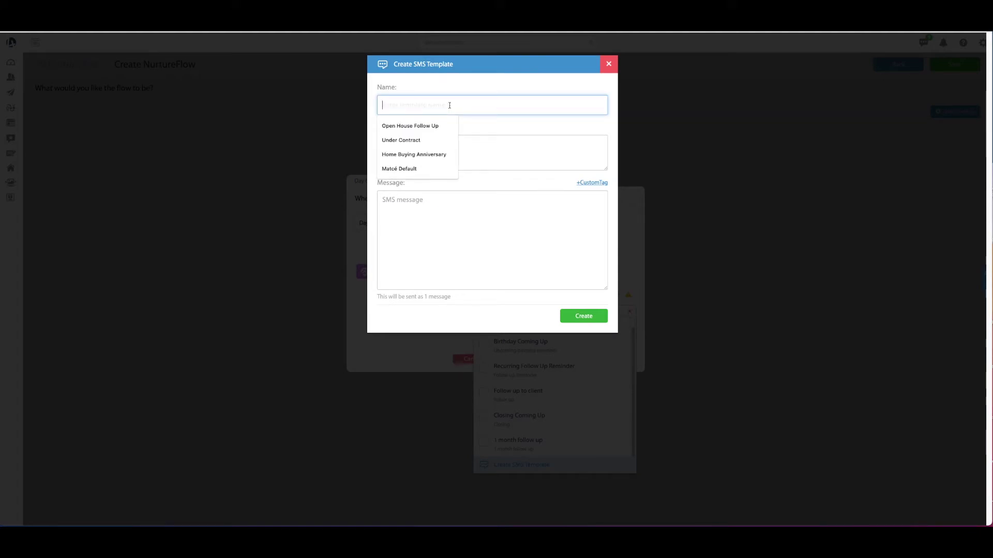
text(Day of Closing)
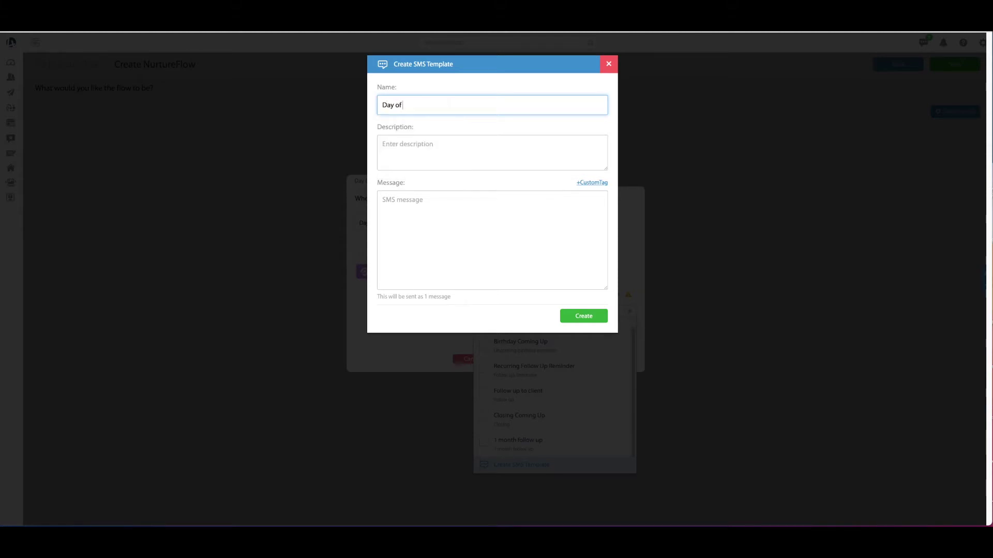
click(383, 145)
text(To Client)
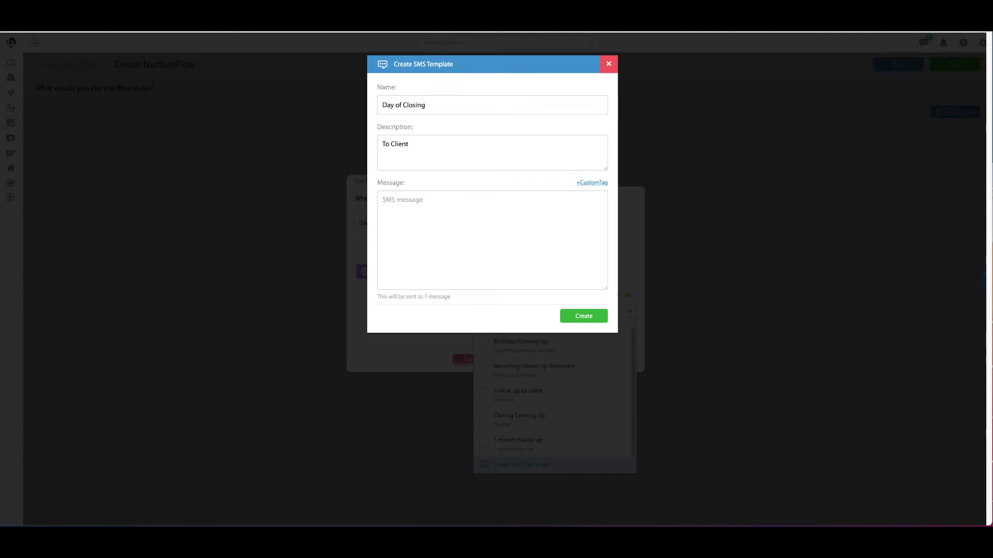
Write the message "Hey {first_name}! Congratulations, your closing is today! Let me know if you have any questions or need help with anything", inserting the First Name tag
click(500, 215)
text(Hey)
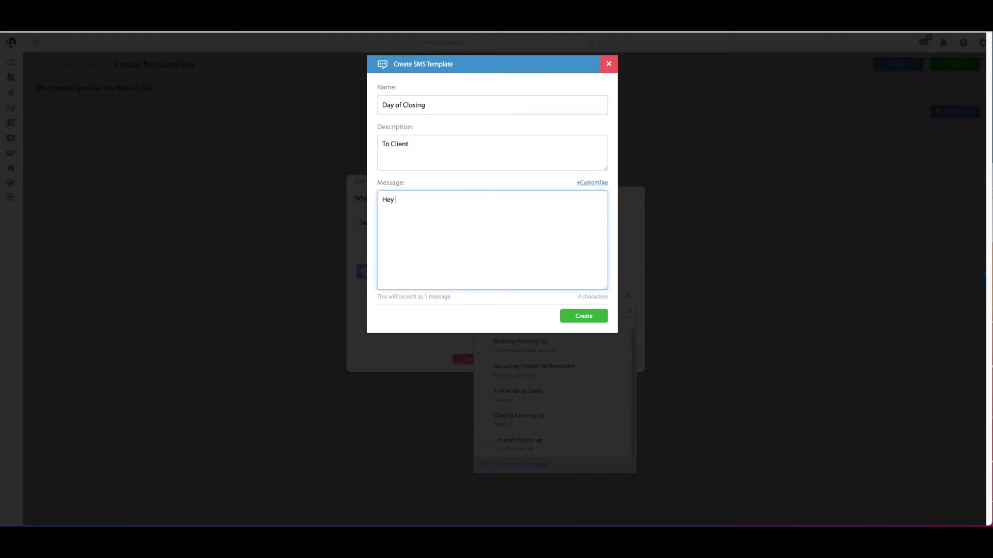
click(585, 184)
text(firs)
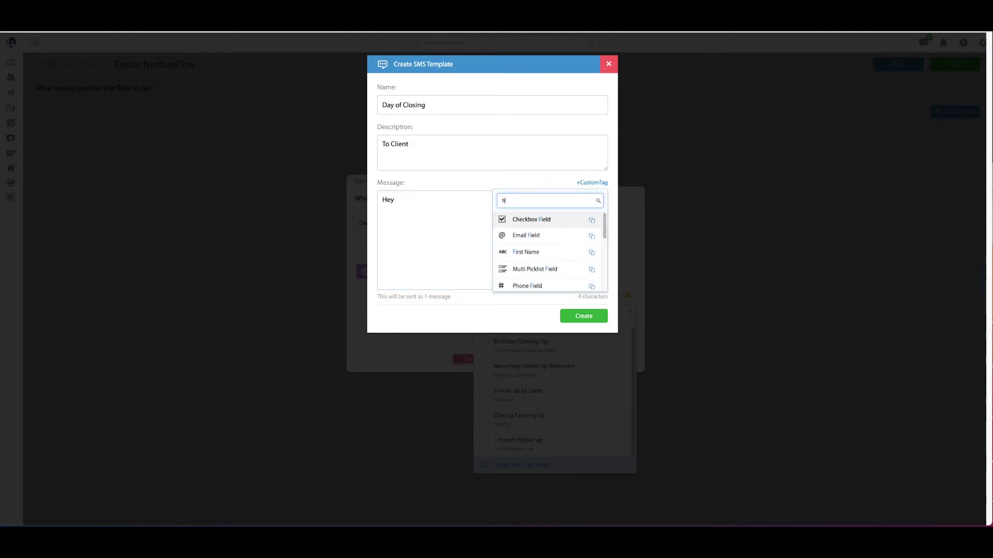
click(527, 220)
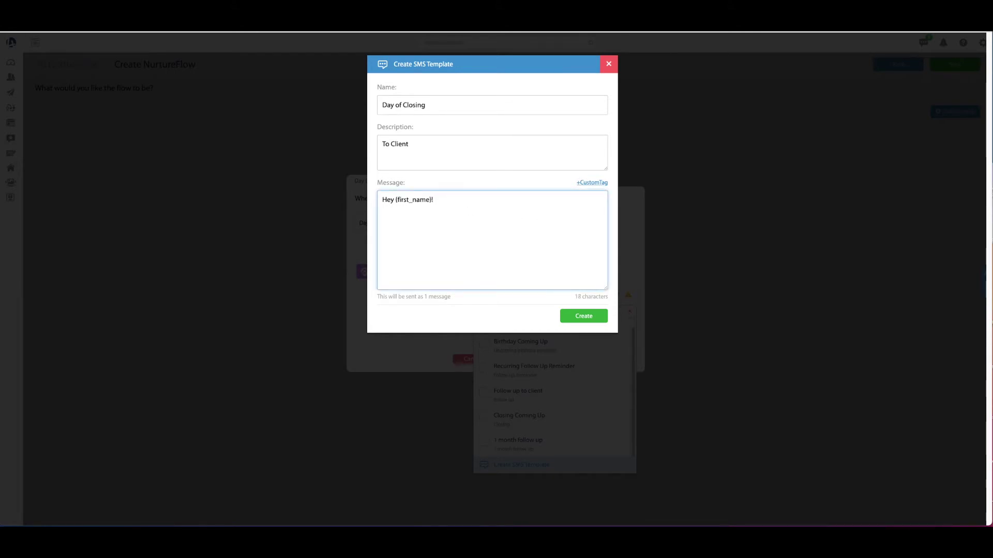
text(Congratuulations, your closing is today! Let me know if you have any questions or need help with anything)
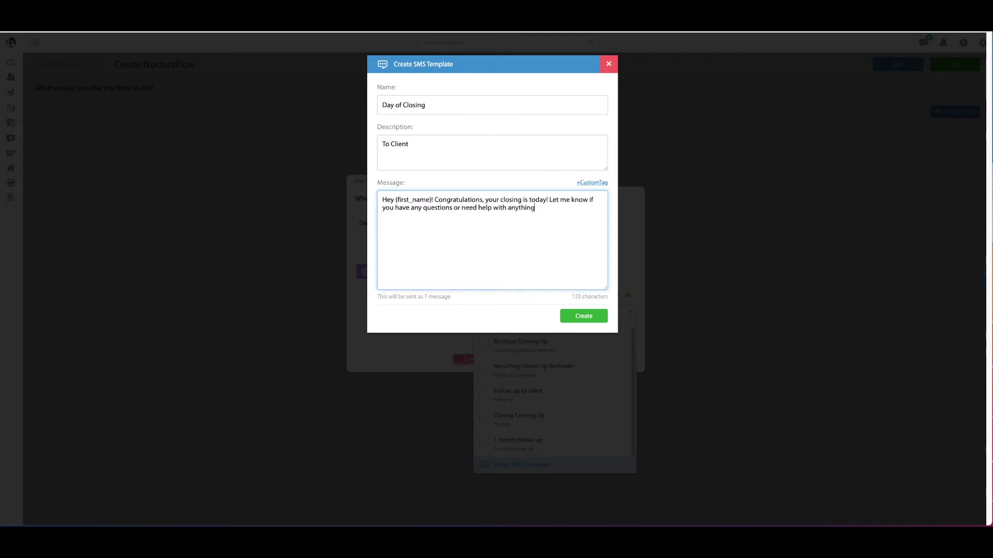
End the message with separate paragraphs "Very excited for you!" and "Talk soon.", and create the template
text(.)
key(Return)
key(Return)
text(Very excited for you!)
key(Return)
text(Talk soon.)
click(581, 316)
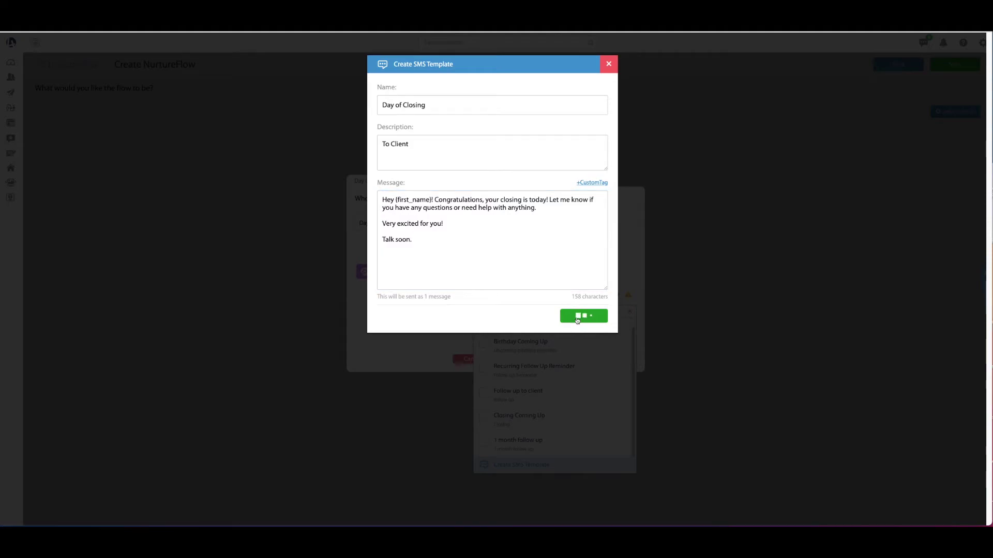
Save the day-of event with the Day of Closing template selected
scroll(594, 393, up, 1)
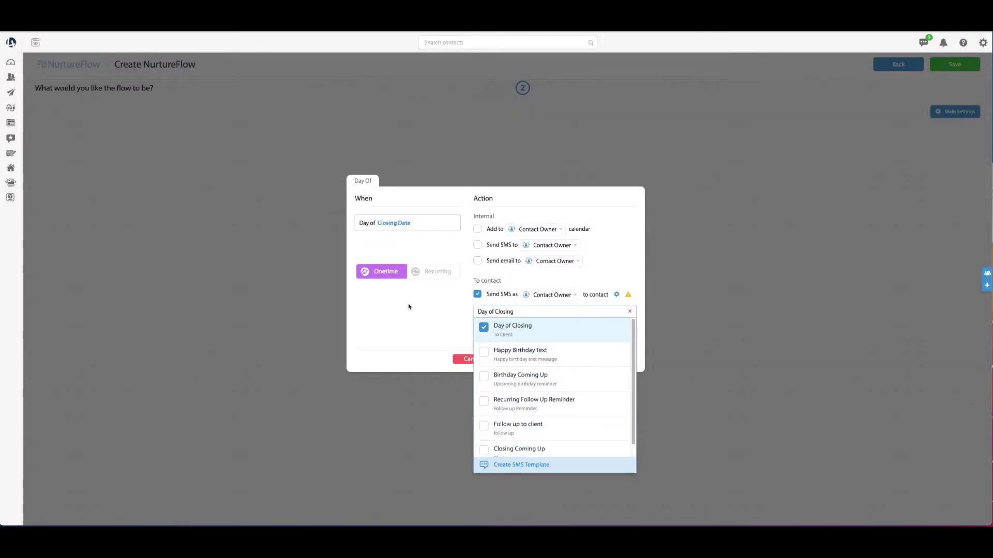
click(457, 327)
click(533, 359)
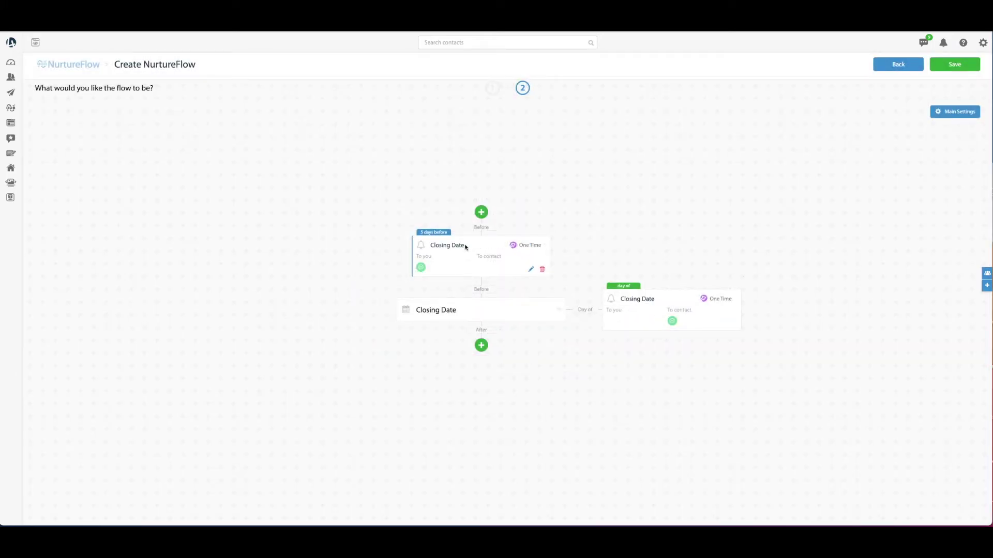
mouse_move(446, 249)
mouse_move(644, 311)
drag(620, 299, 651, 300)
click(630, 381)
Add a one-time event 30 days after the closing date that sends an SMS to the contact
click(481, 346)
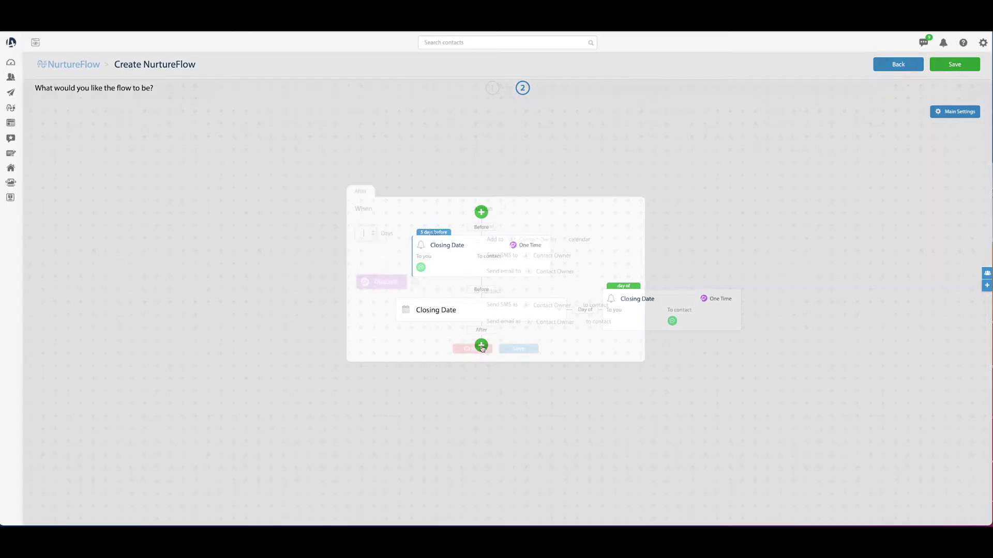
text(30)
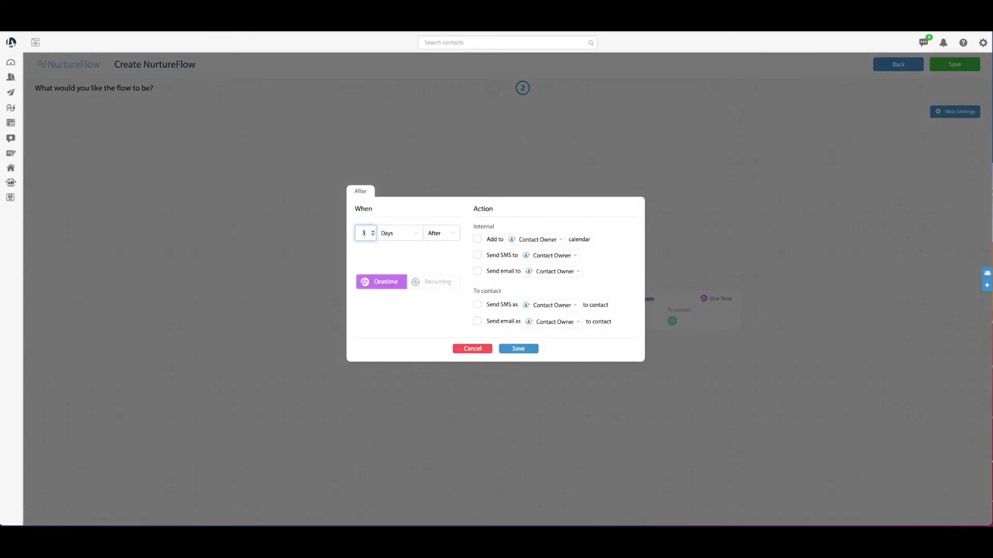
click(477, 305)
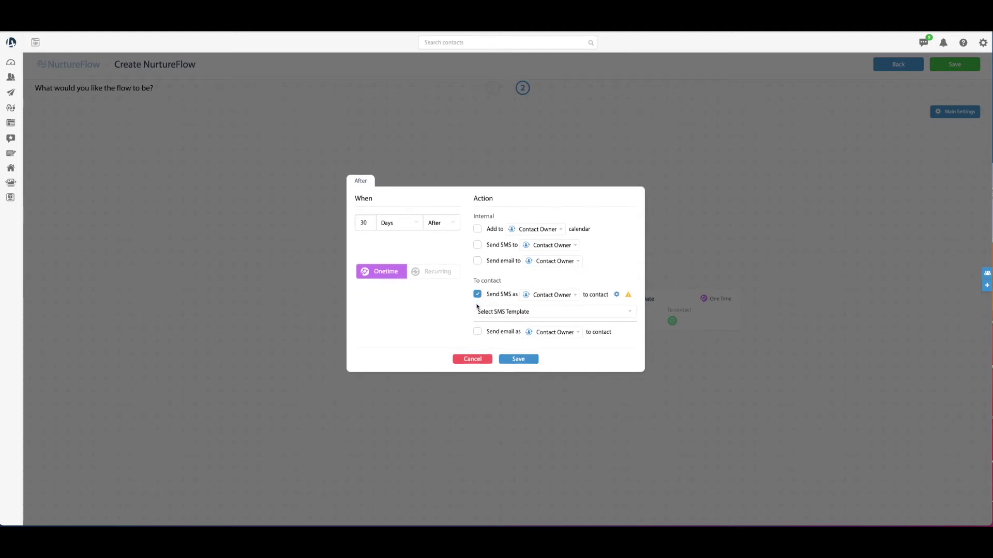
Preview the existing "Follow up to client" SMS template and close it without selecting it
click(501, 312)
scroll(554, 357, down, 1)
scroll(554, 357, down, 1)
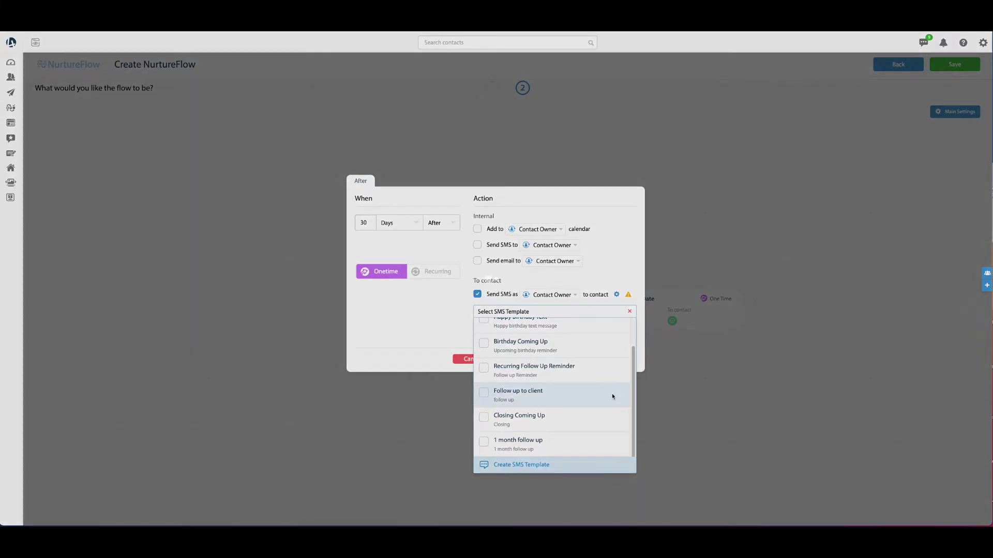
click(612, 397)
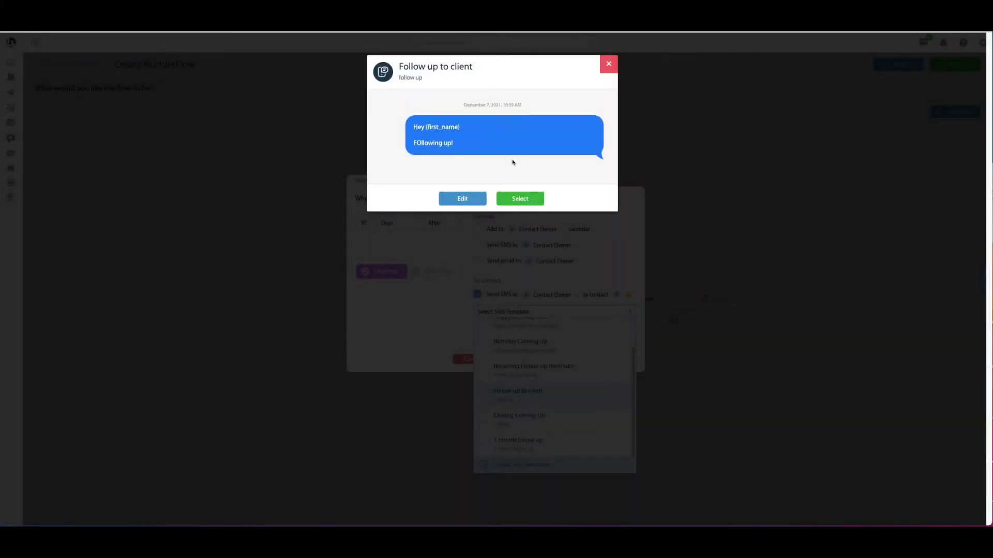
click(608, 64)
click(428, 314)
Start a new SMS template named "30 Day After Closing" with the description "To Client"
click(524, 311)
click(536, 464)
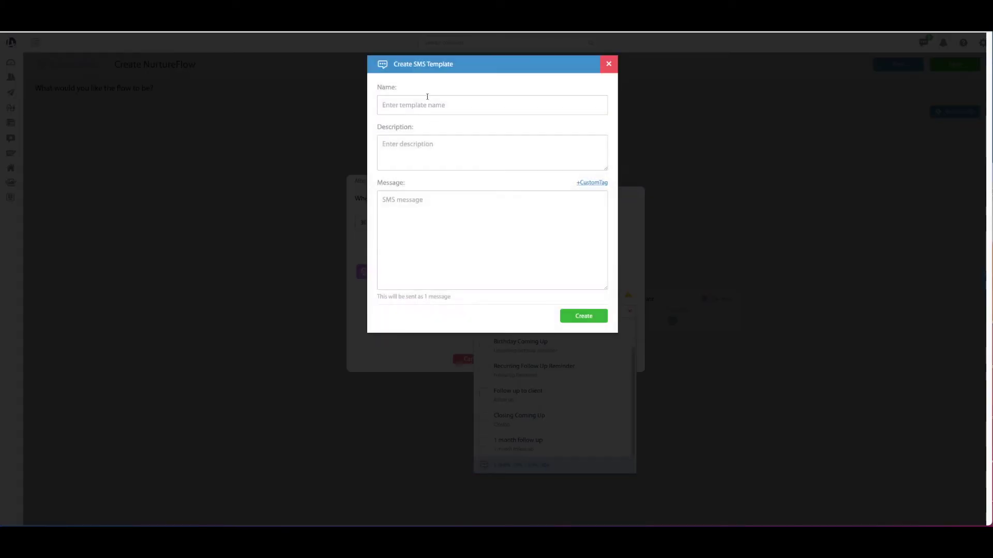
click(427, 102)
text(30 Day)
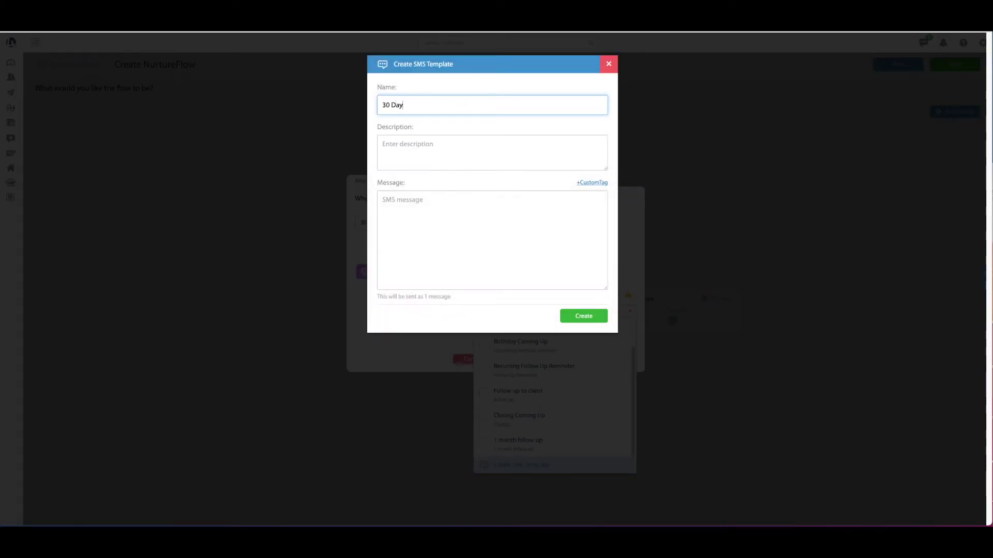
text( After Closing)
key(Tab)
text(To Client)
key(Tab)
key(Tab)
Write the greeting "Hey {first_name}!" using the First Name tag, followed by the paragraph "Can't believe it's already been 30 days since closing!"
text(Hey)
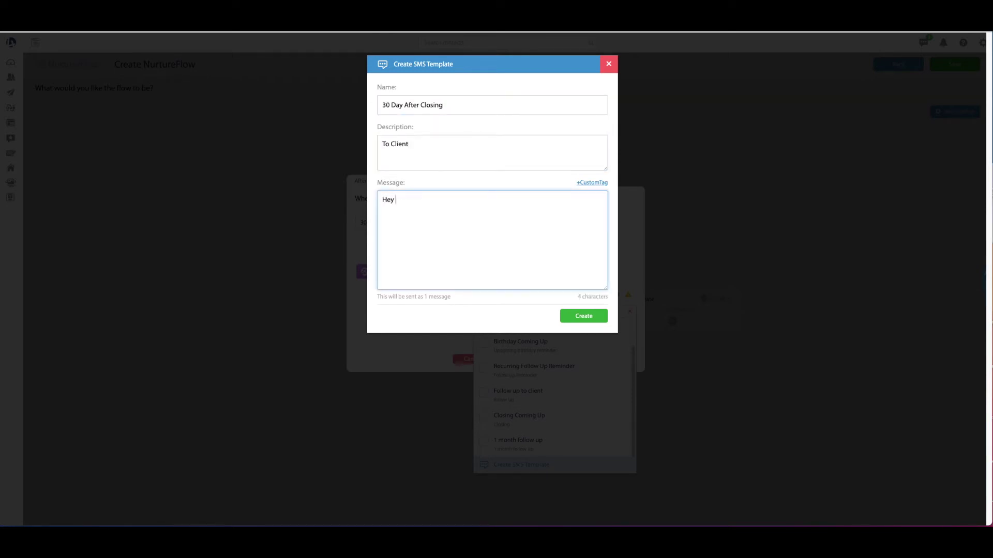
click(592, 183)
text(first)
click(539, 220)
text(!Can't believe it's alre)
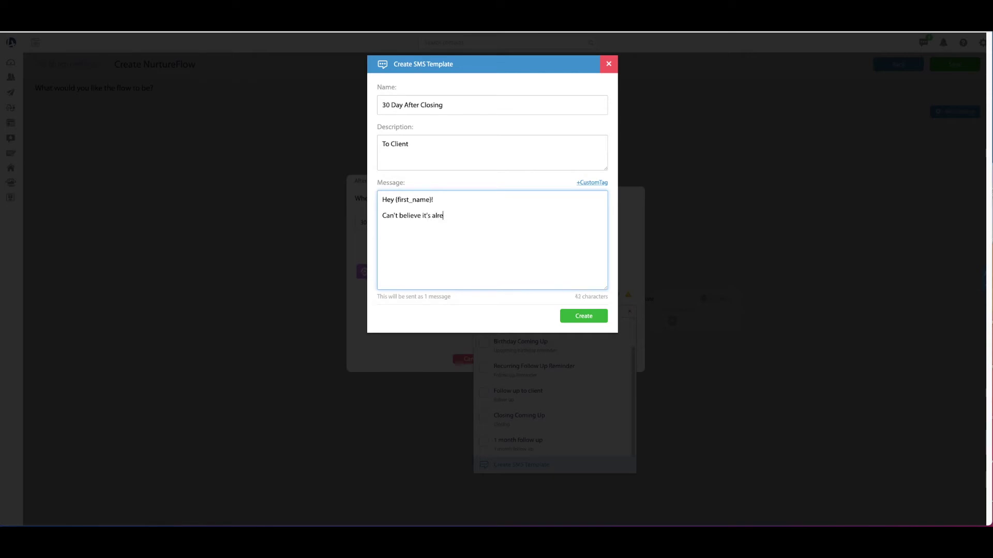
text(ady been 30 days since closing! )
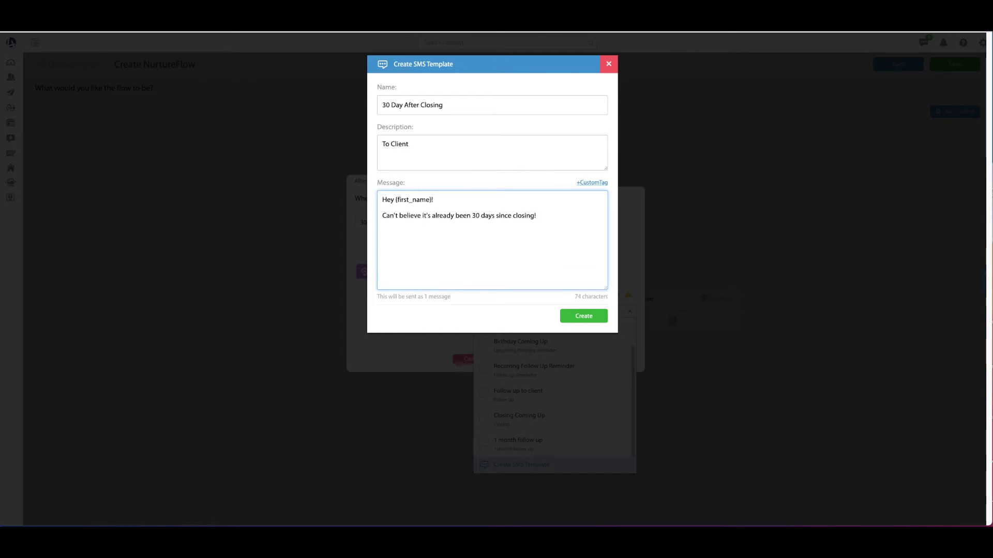
Add the paragraph "How is everything going so far? Let me know if there's anything I could help with." and end with "Talk soon!"
text(How is everything going)
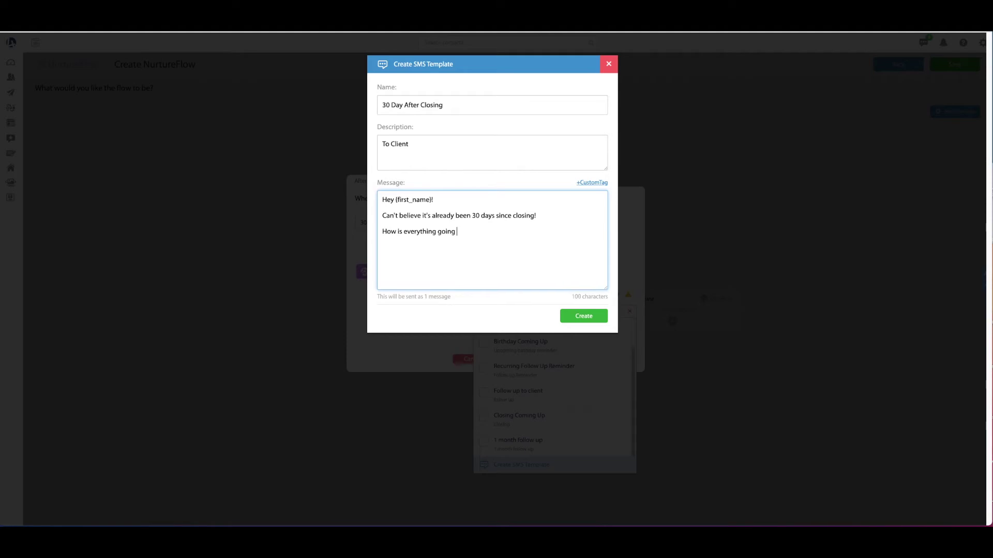
text( so dar? Let me know if there's anything I could help wi)
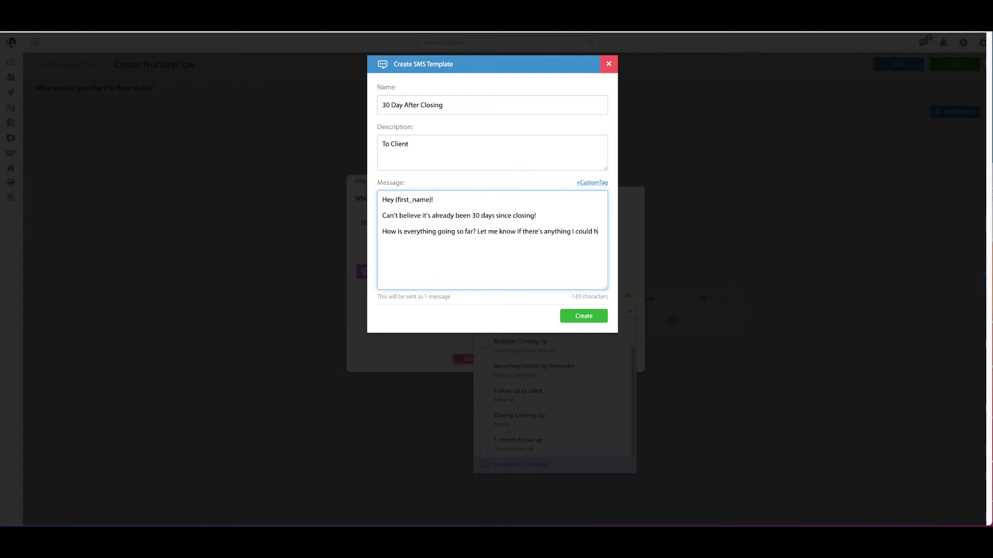
text(th.)
key(Return)
key(Return)
text(Tal lk soon!)
Create the 30 Day After Closing template and save the 30-days-after event with it selected
click(582, 322)
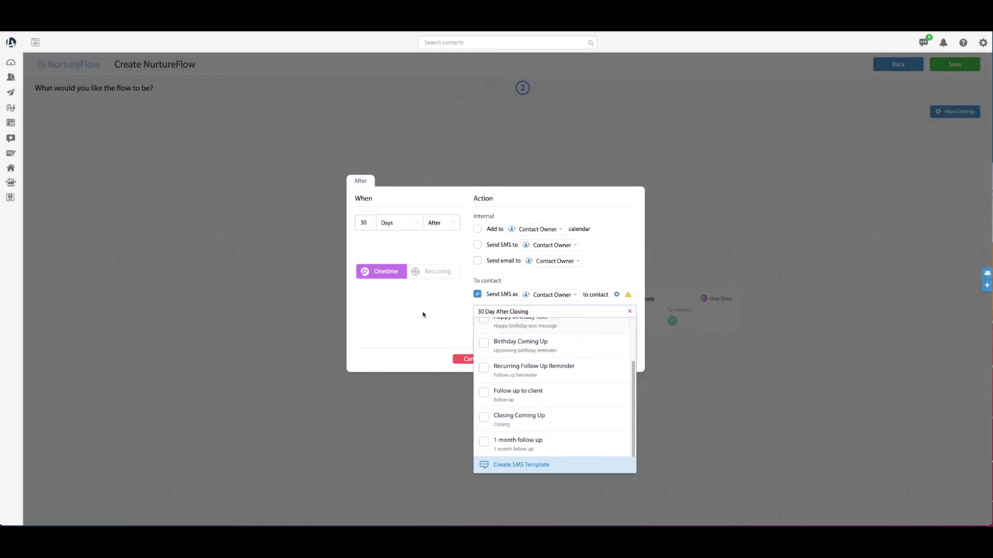
click(410, 312)
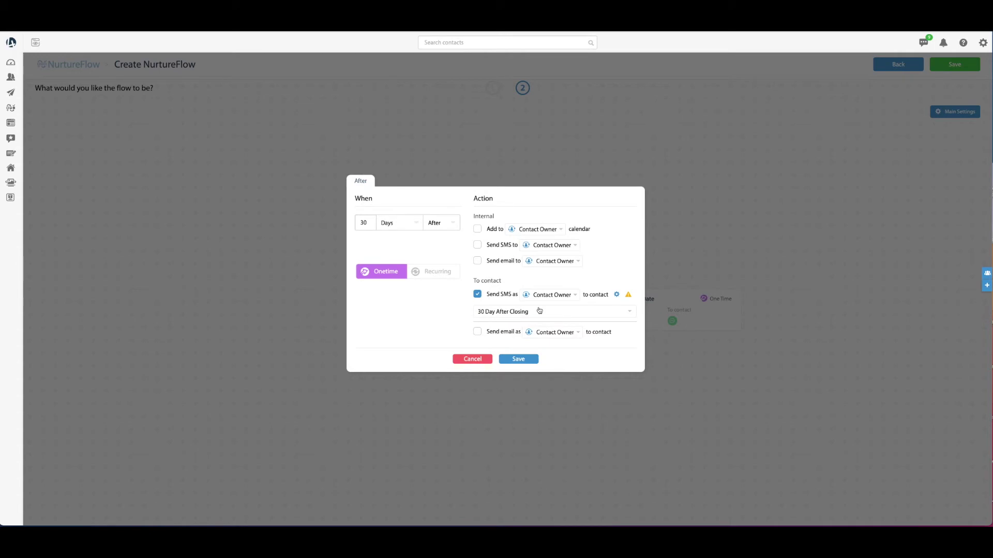
click(518, 358)
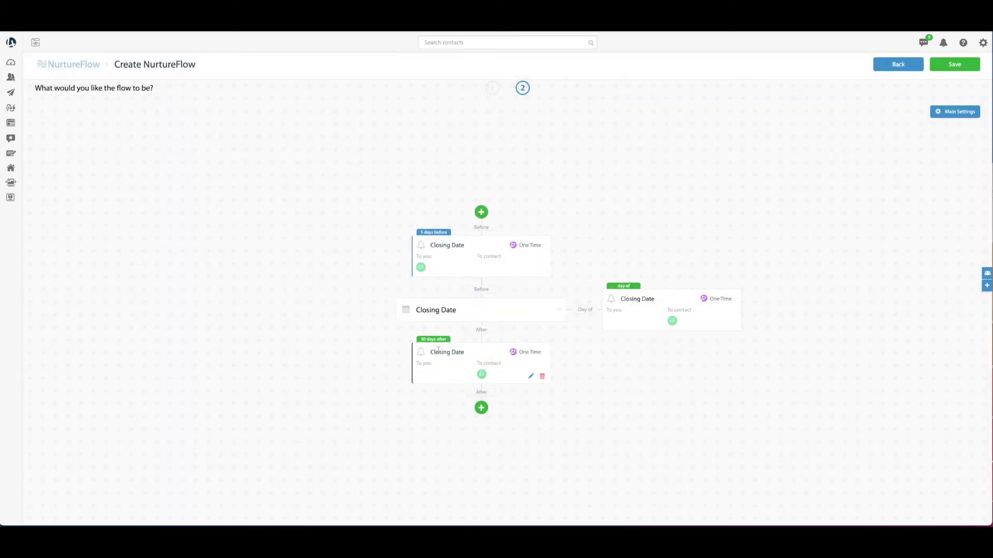
Add a one-time event 60 days after the closing date that sends an SMS to the contact
click(481, 408)
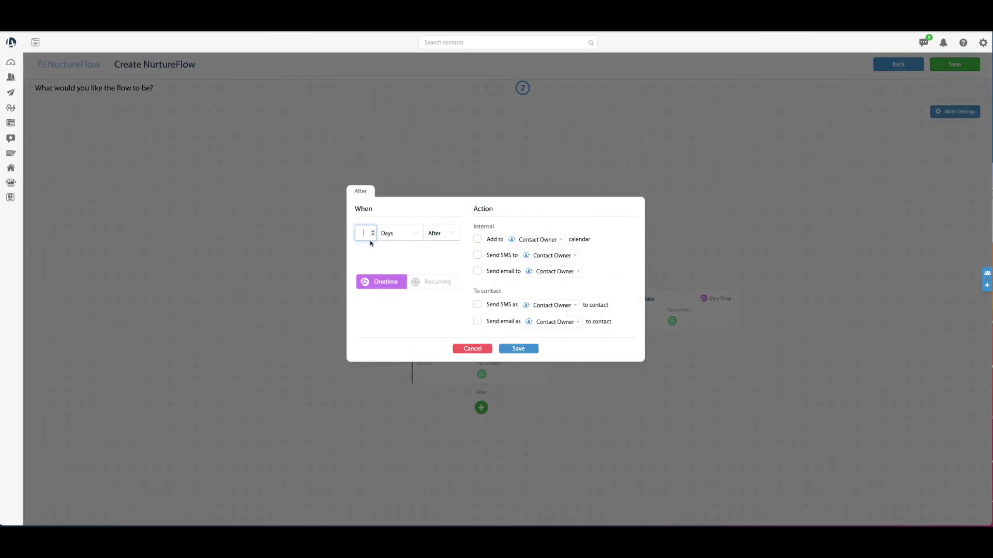
text(60)
click(478, 305)
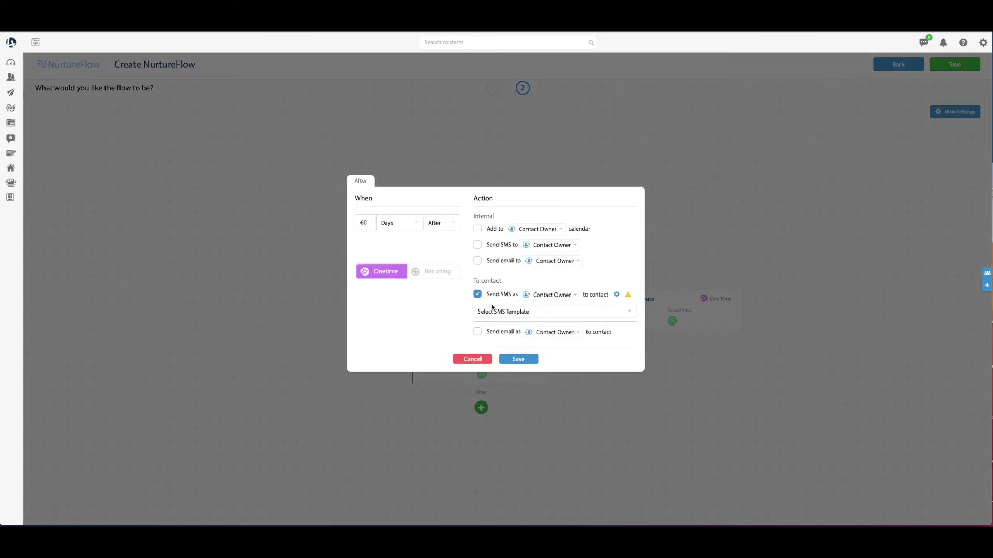
Start a new SMS template named "60 Days After Closing" with the description "To Client"
click(514, 310)
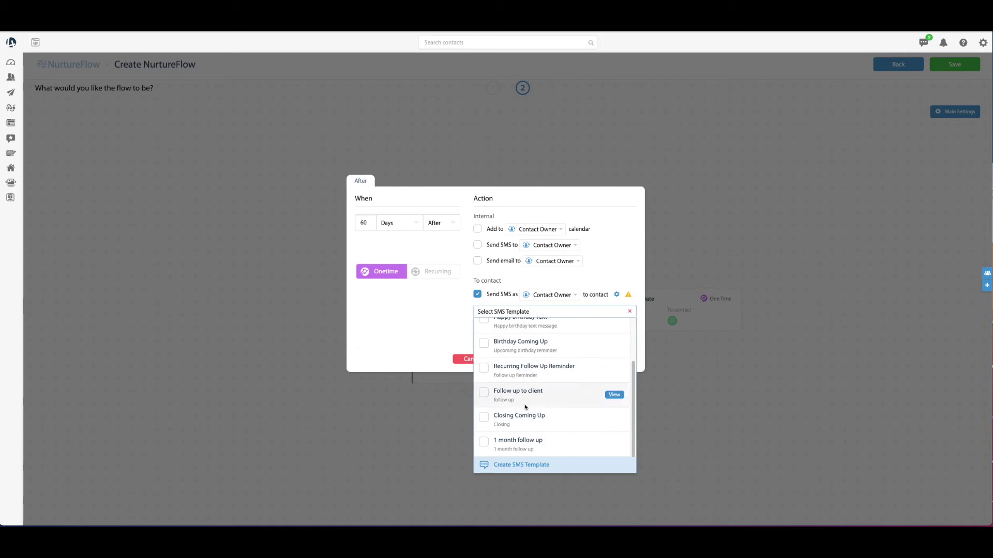
click(531, 465)
click(406, 103)
text(60 Days )
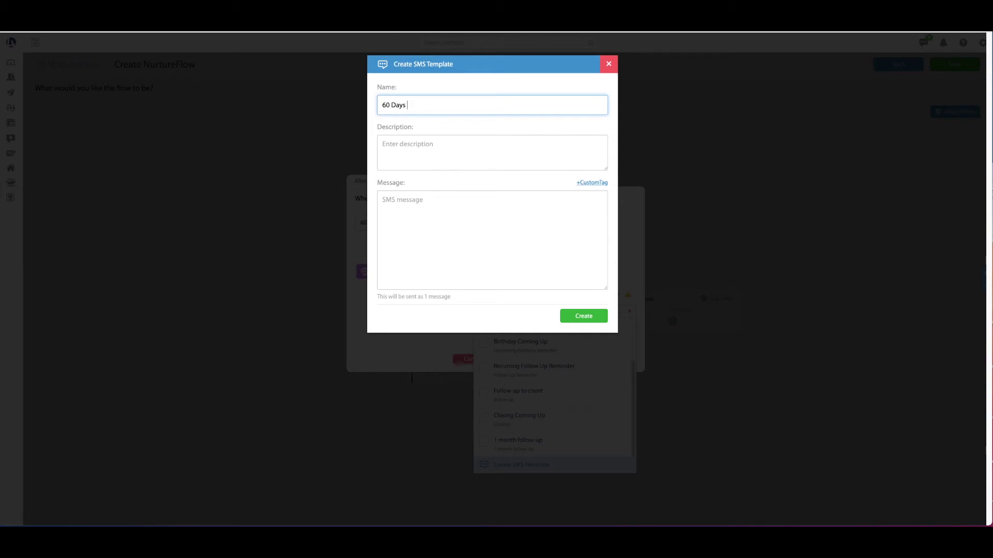
text(After Closing)
click(383, 144)
text(To Client)
Write "Hey {first_name}!" and the paragraph "Hope you're doing well. Just wanted to check in and see if there's anything I could help with!"
click(383, 200)
text(Hey)
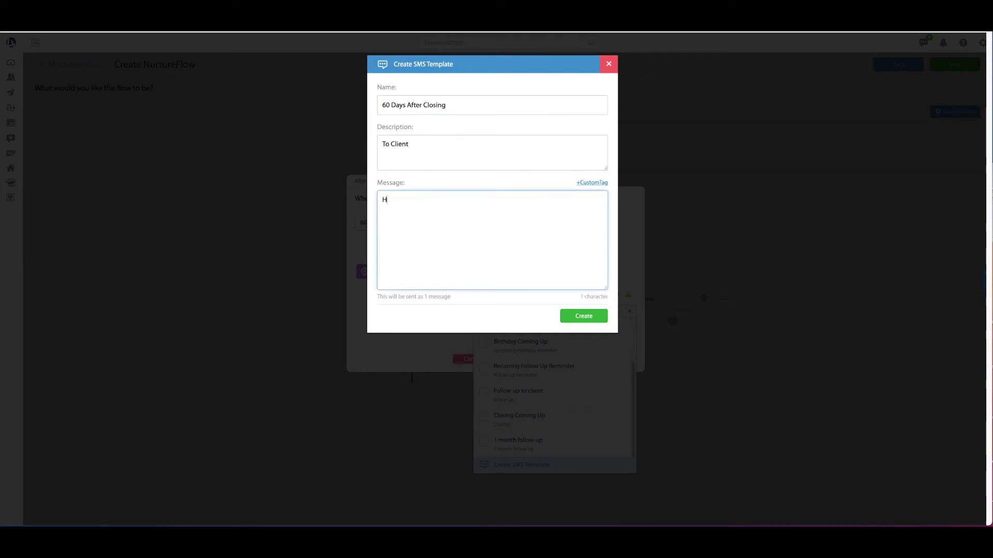
click(592, 182)
text(first)
click(547, 219)
text(Hope you're doing well. Just wanted to check in and see if t)
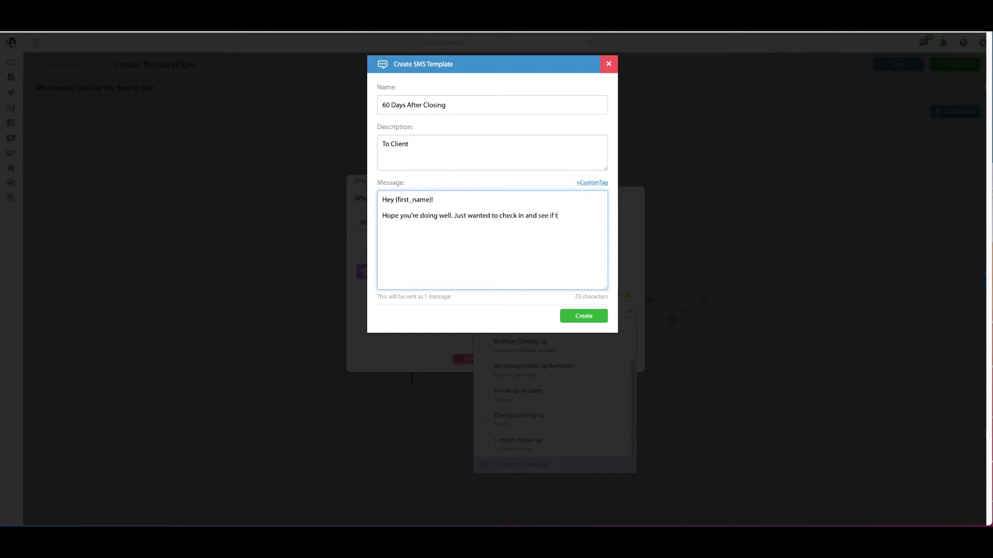
text(here's anything I could help with)
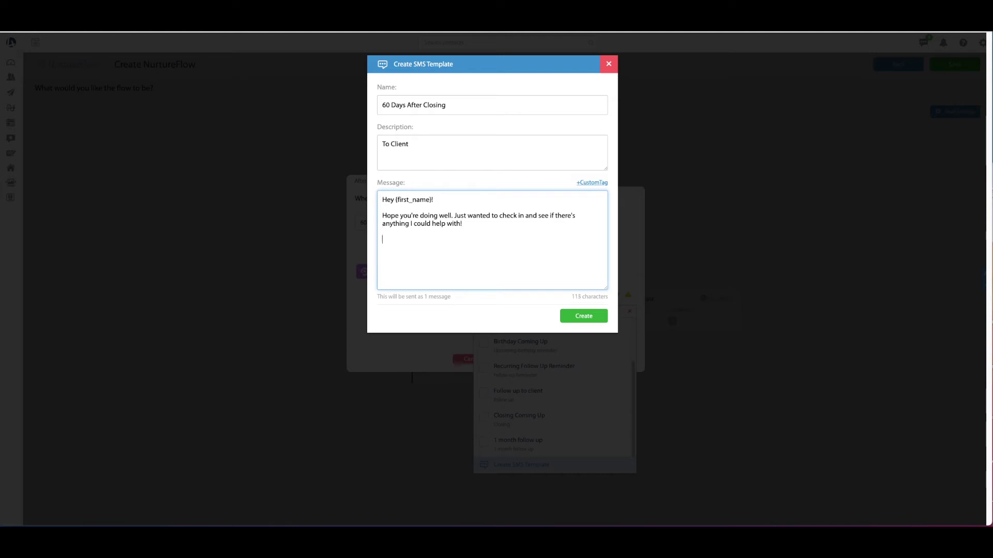
End the message with the separate paragraph "Have a great day" and create the 60 Days After Closing template
key(Return)
key(Return)
text(Have a great day)
click(582, 316)
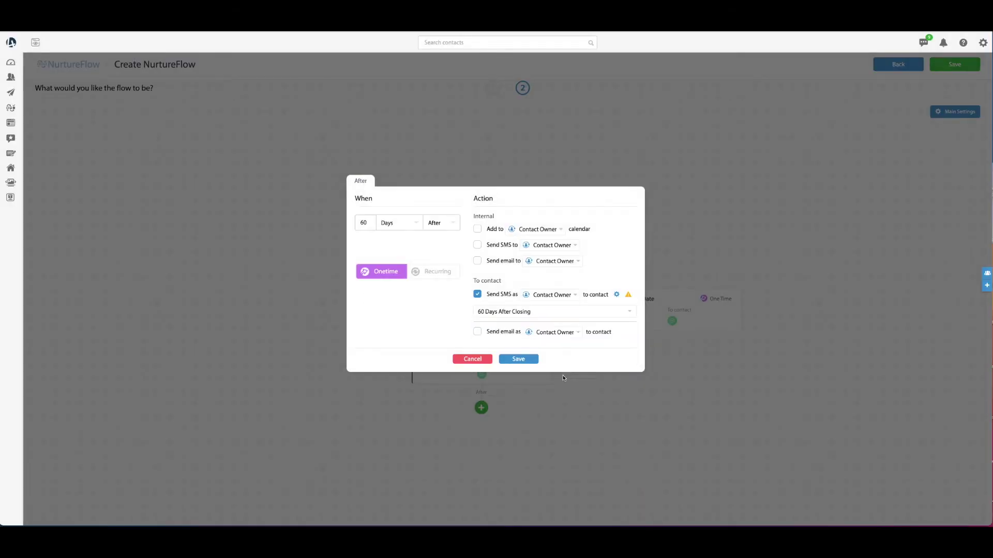
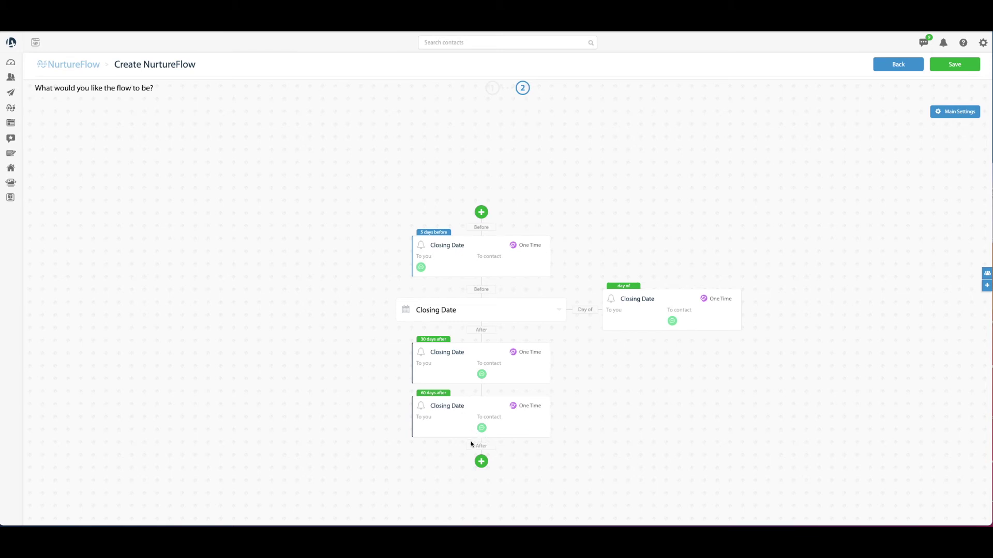
Add a recurring event after the closing date with an interval of 2 months
click(486, 463)
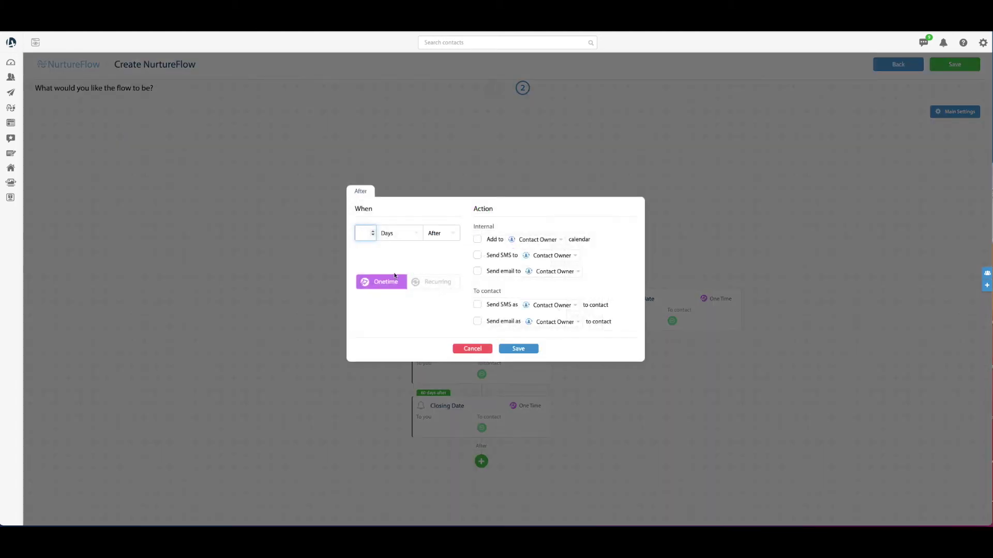
click(434, 282)
click(398, 237)
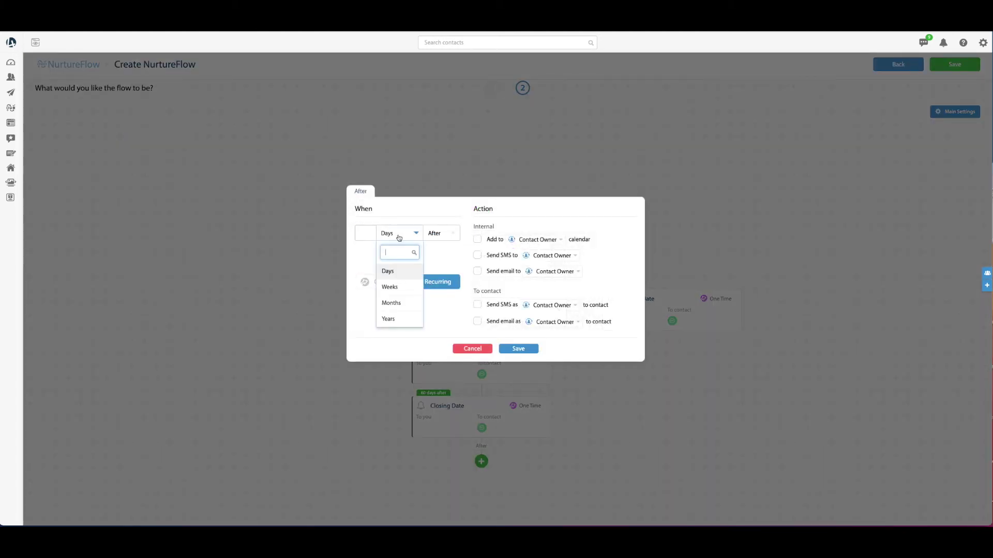
click(403, 302)
click(365, 233)
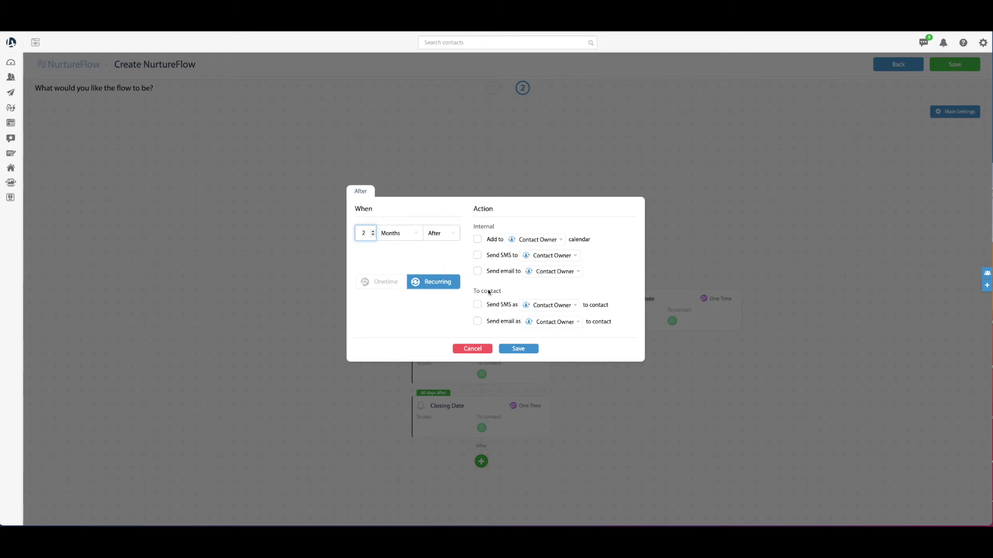
Enable an SMS to the Contact Owner for the recurring event and choose the "Follow up to client" template
click(478, 256)
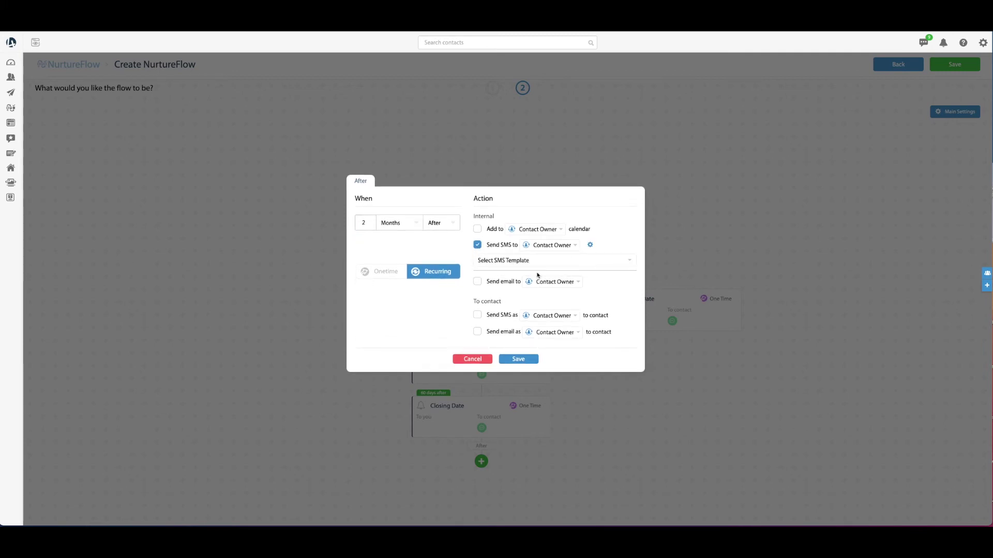
click(530, 264)
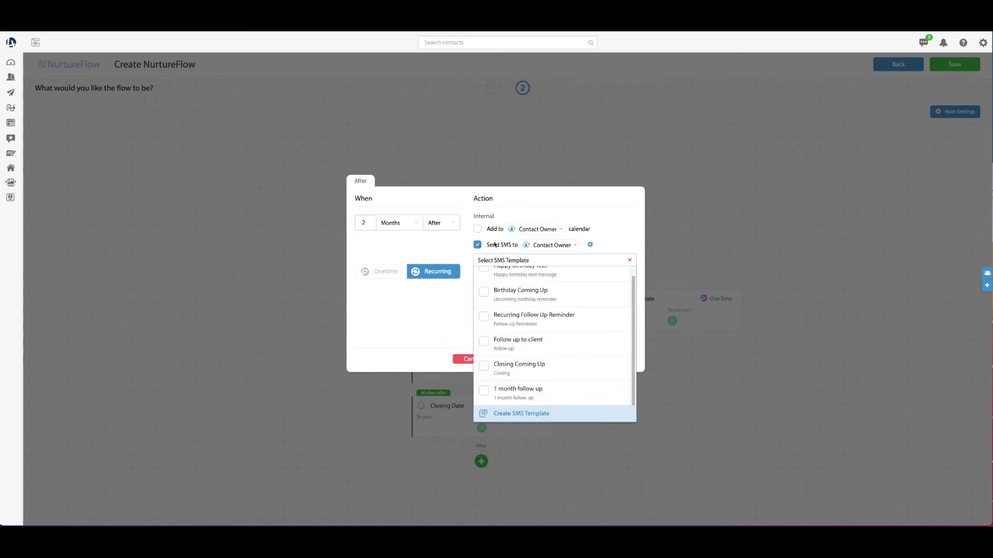
click(501, 251)
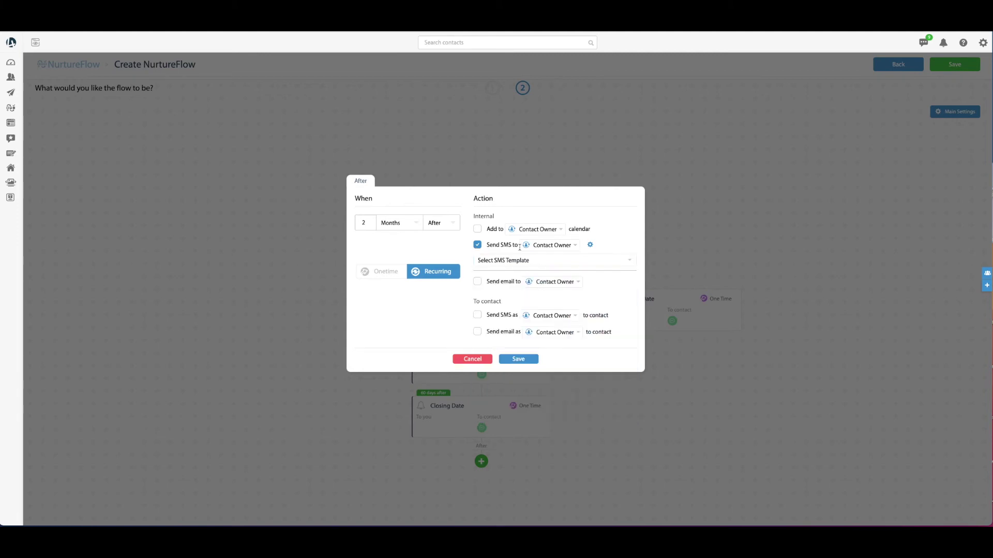
click(503, 261)
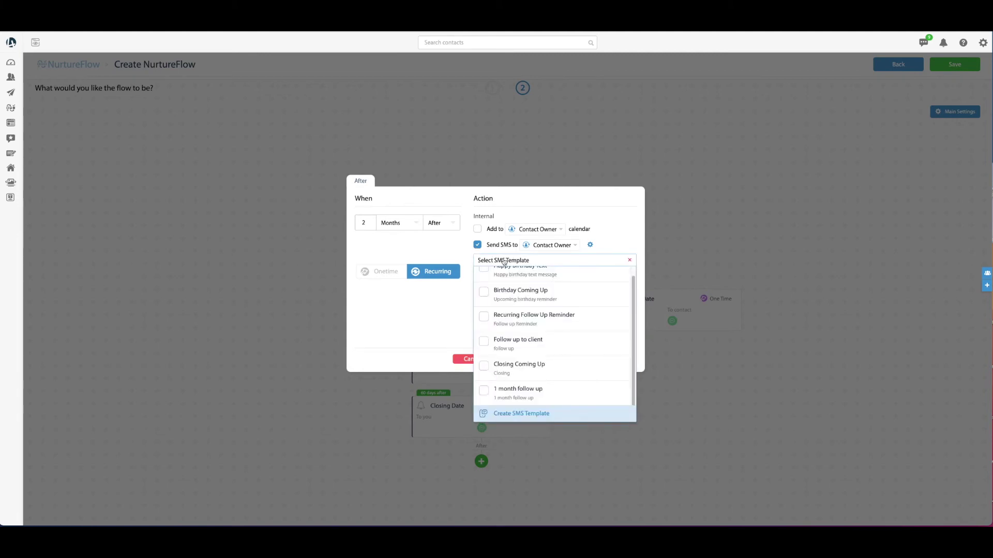
click(504, 261)
click(541, 261)
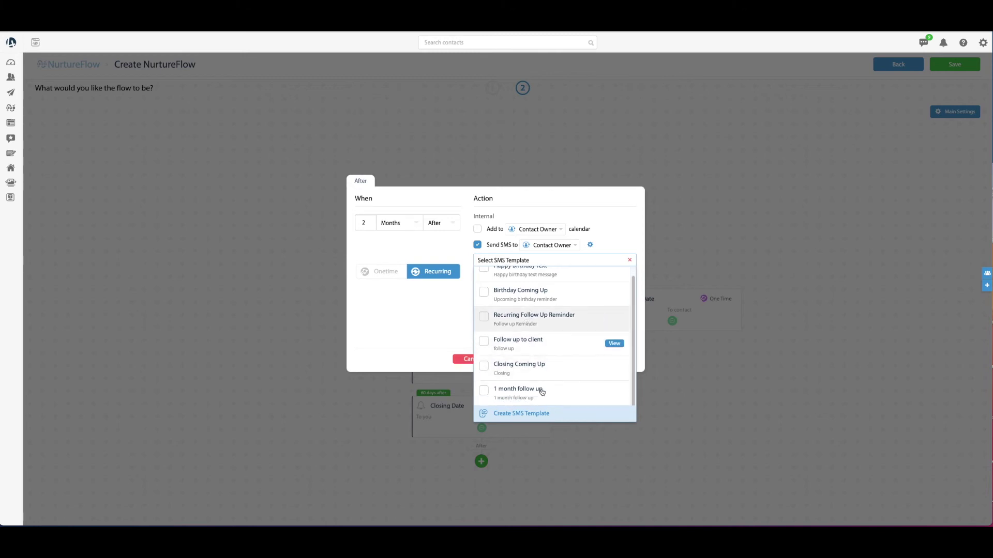
scroll(533, 393, up, 1)
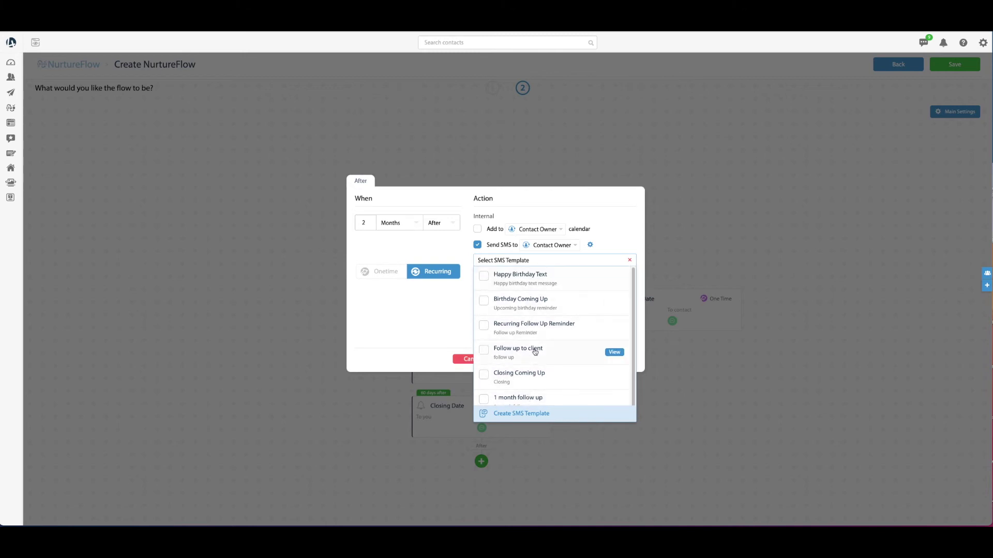
scroll(533, 361, down, 1)
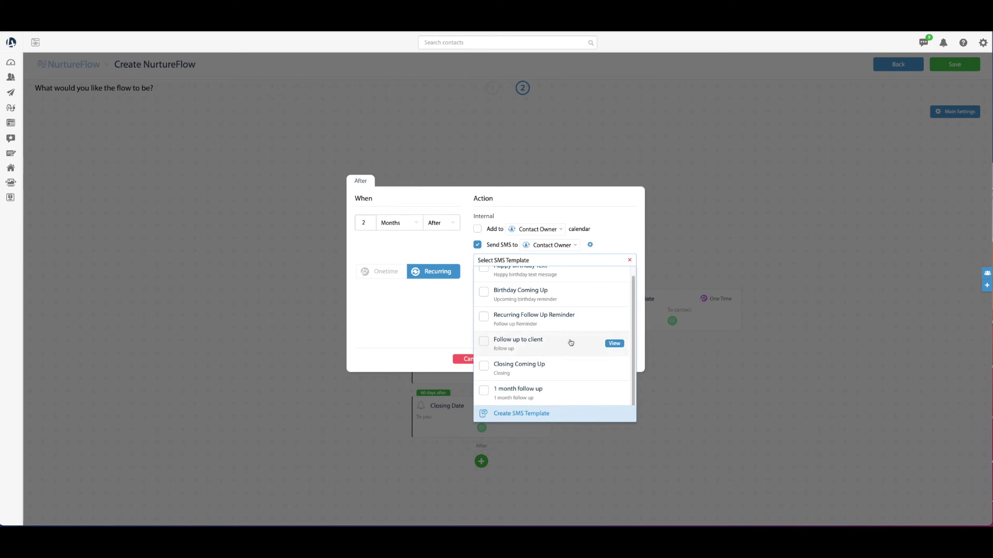
click(483, 341)
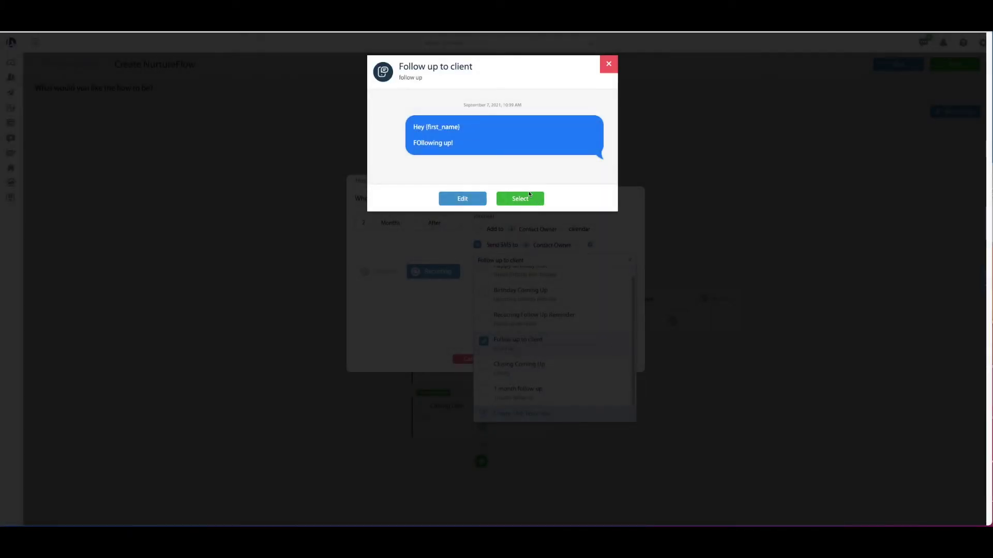
Edit the chosen SMS template, renaming it "Follow up" and setting its description to "Internal"
click(462, 198)
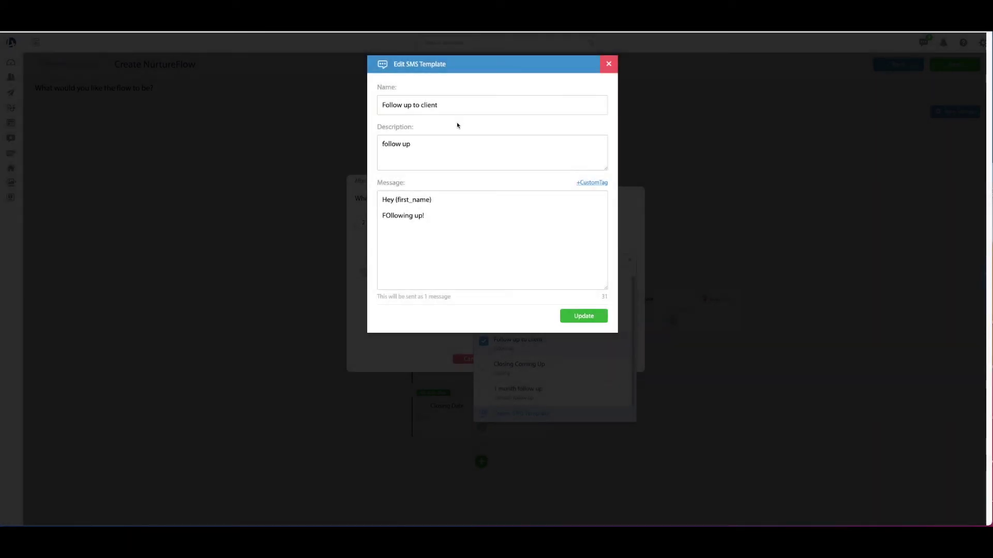
drag(424, 143, 350, 140)
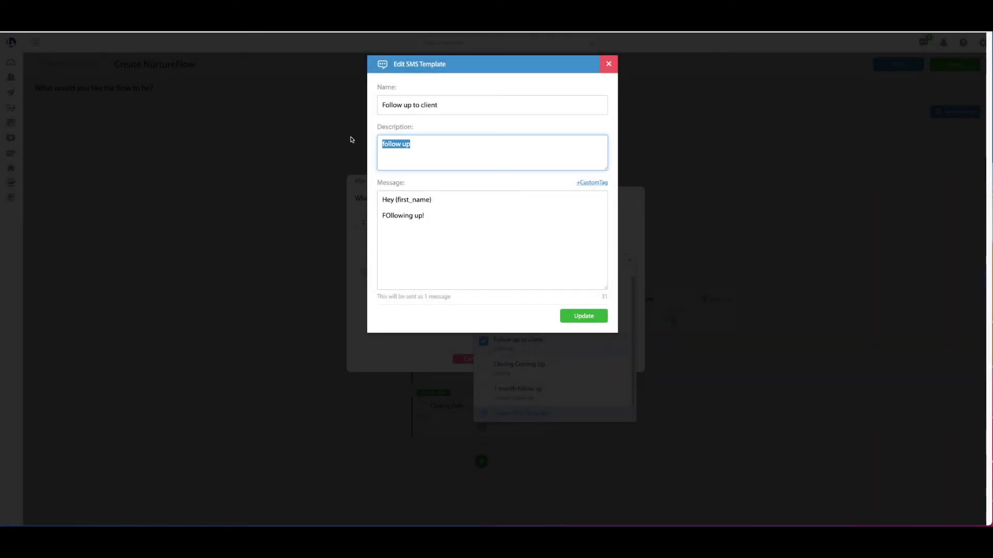
drag(447, 109, 359, 102)
text(Follow up)
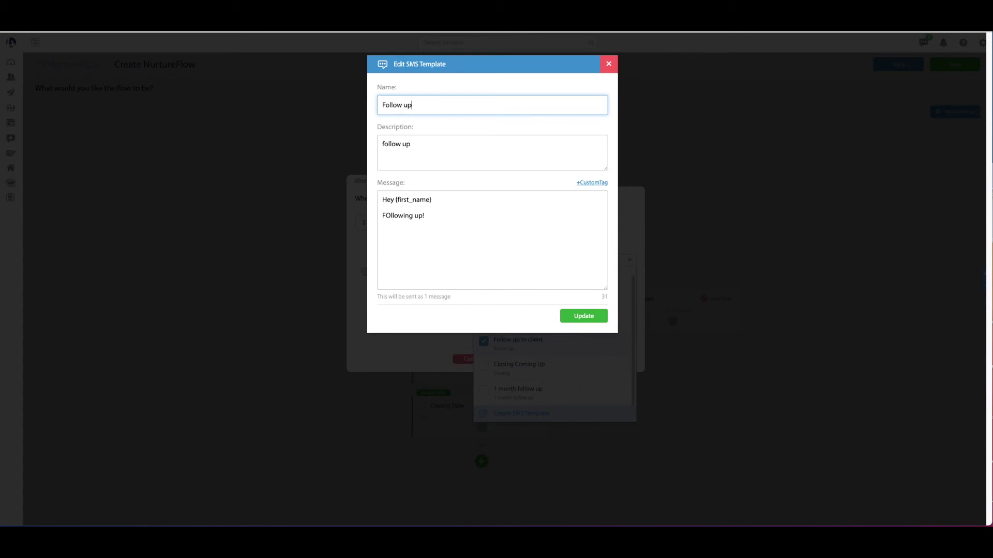
key(Tab)
right_click(362, 100)
click(471, 148)
triple_click(472, 149)
text(Internal)
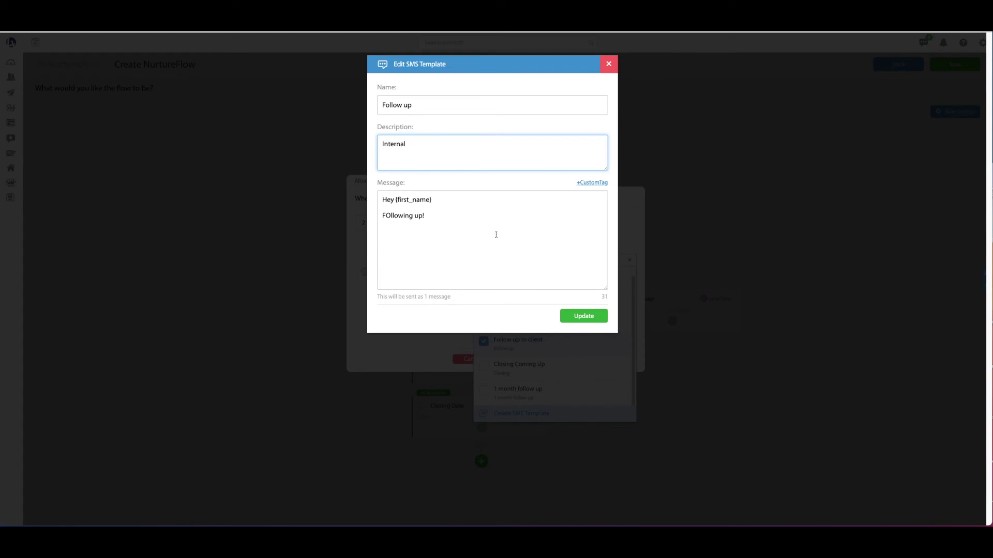
Replace the template's message with "Follow up with" followed by the First Name custom tag
drag(471, 217, 348, 193)
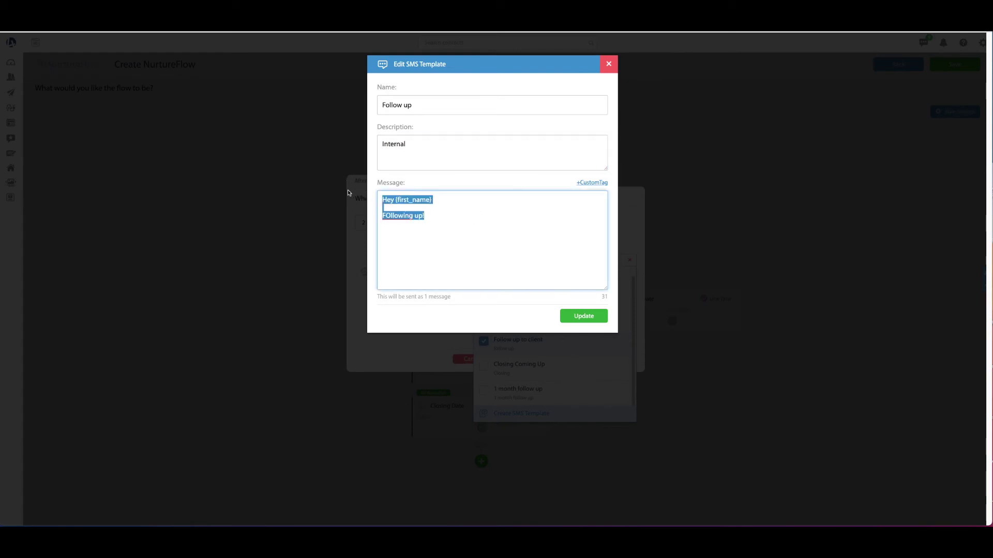
text(Follow)
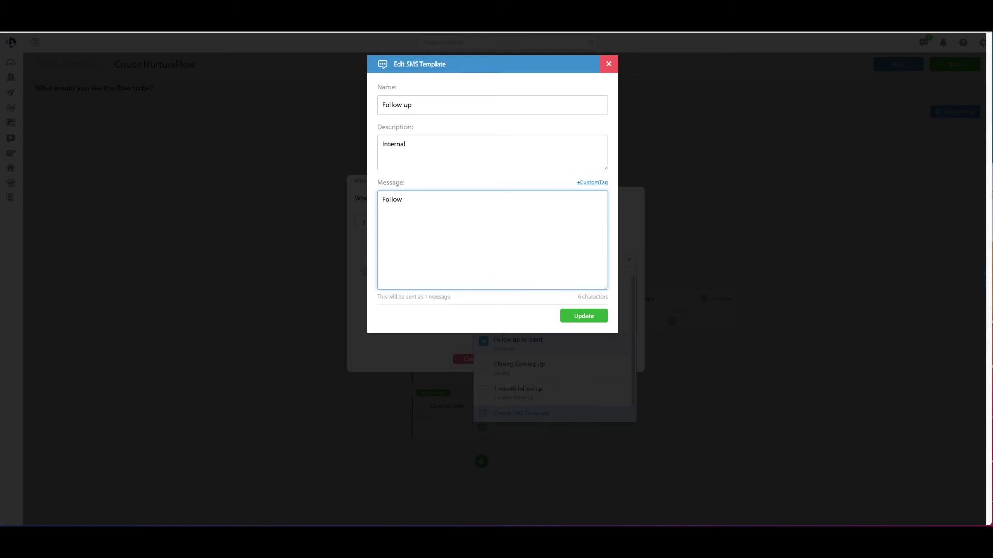
text( up with)
click(609, 184)
text(first)
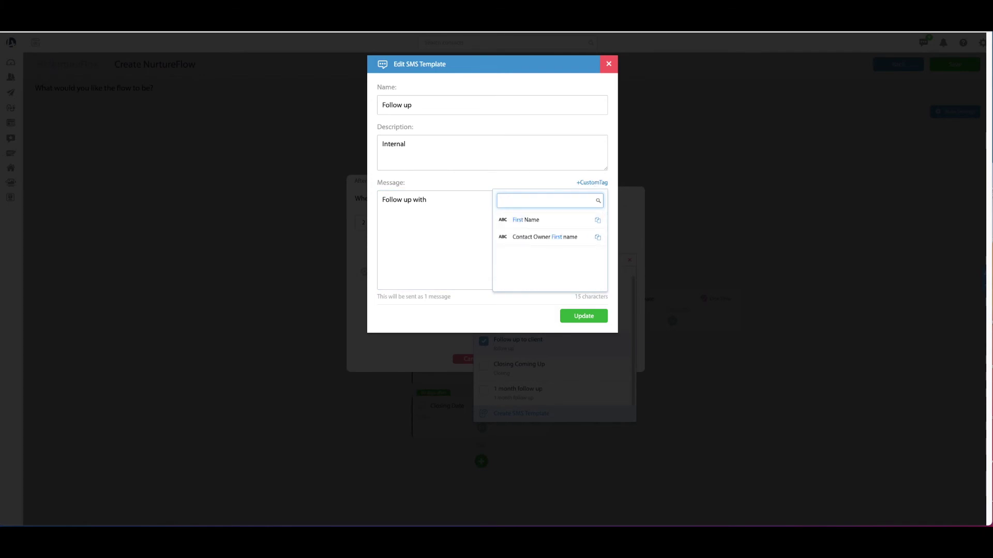
click(525, 220)
Complete the message with the Last Name custom tag and an exclamation mark, and update the template
click(603, 184)
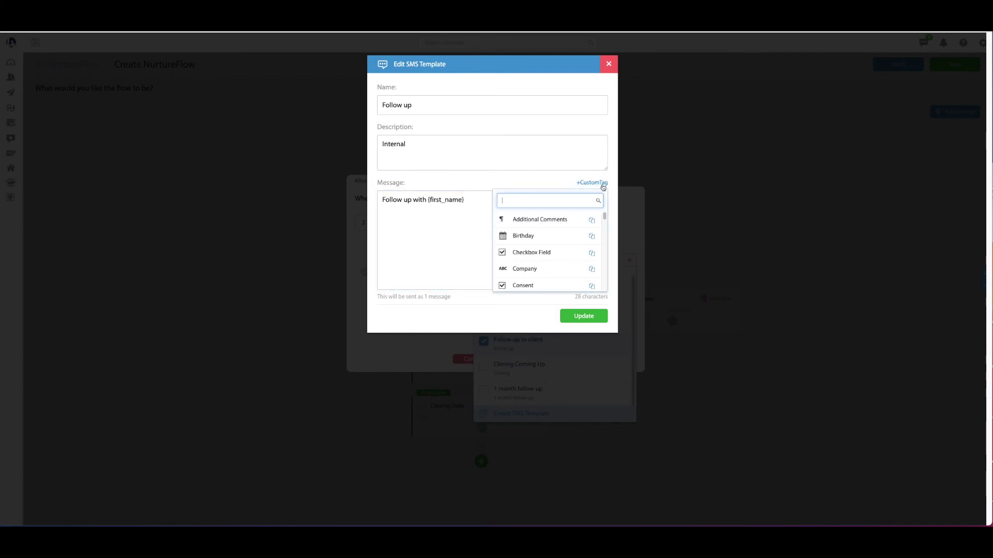
text(last)
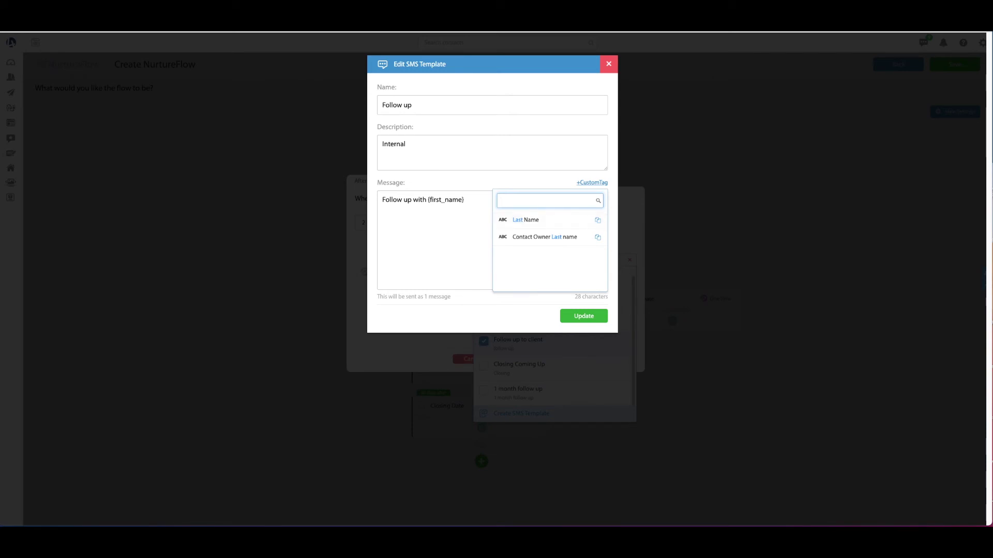
click(522, 220)
click(521, 222)
text(!)
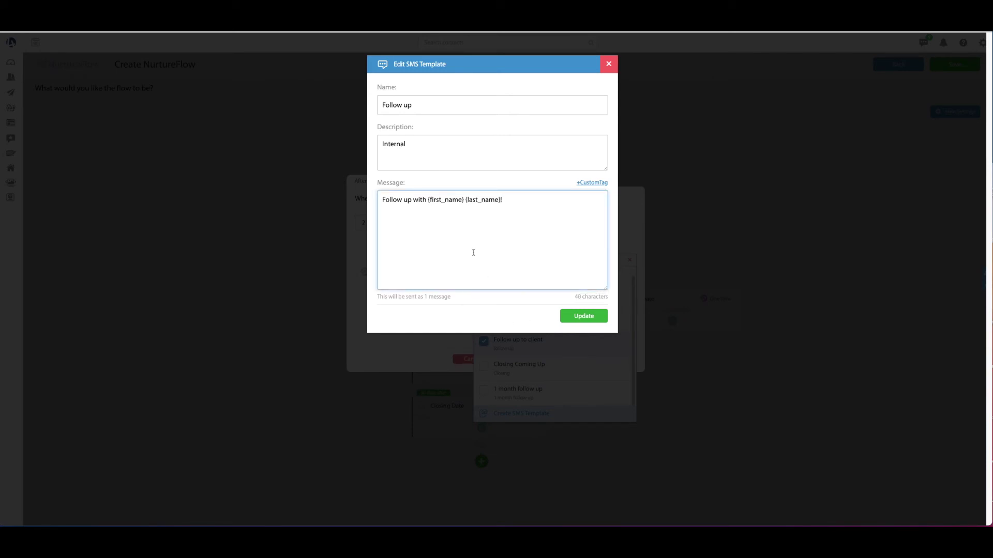
click(579, 318)
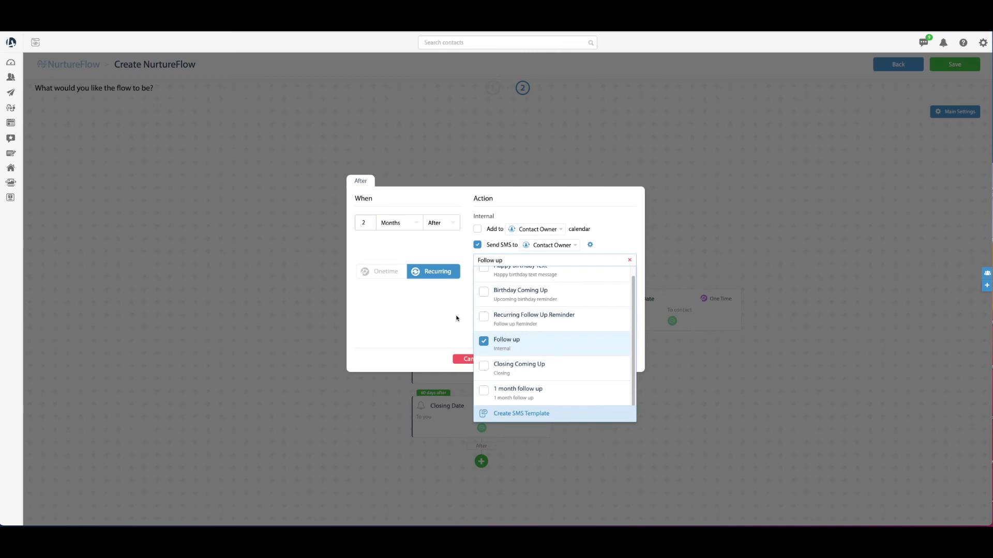
click(448, 313)
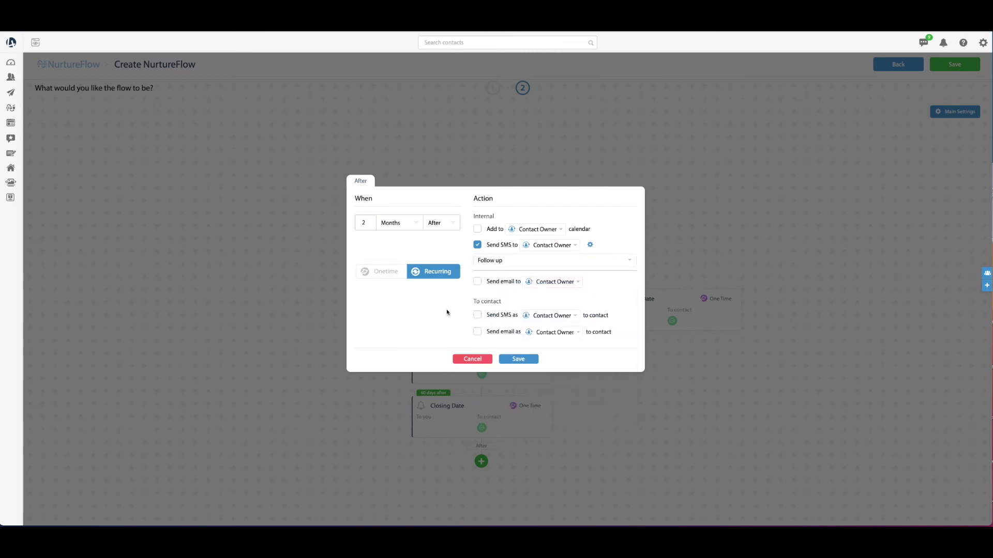
click(529, 262)
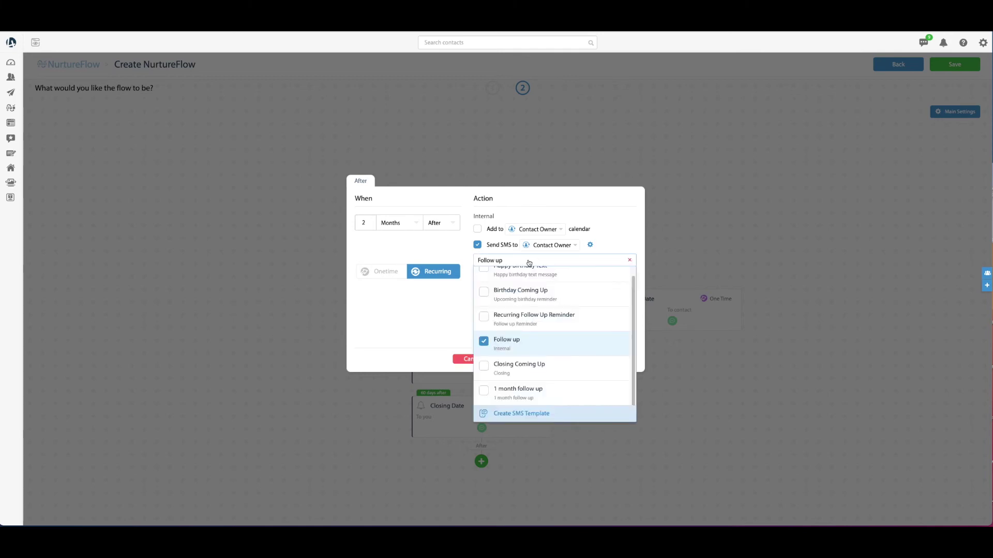
click(455, 249)
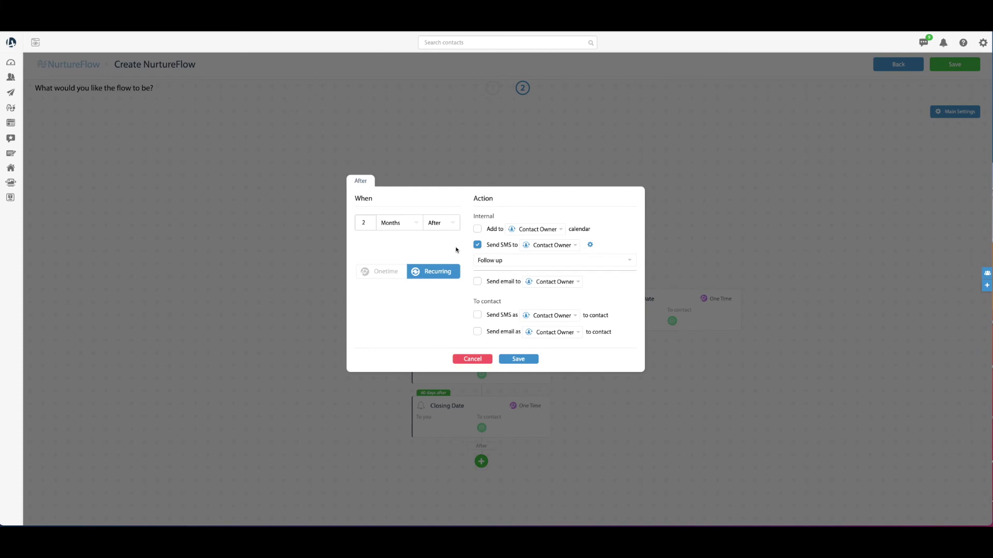
click(478, 229)
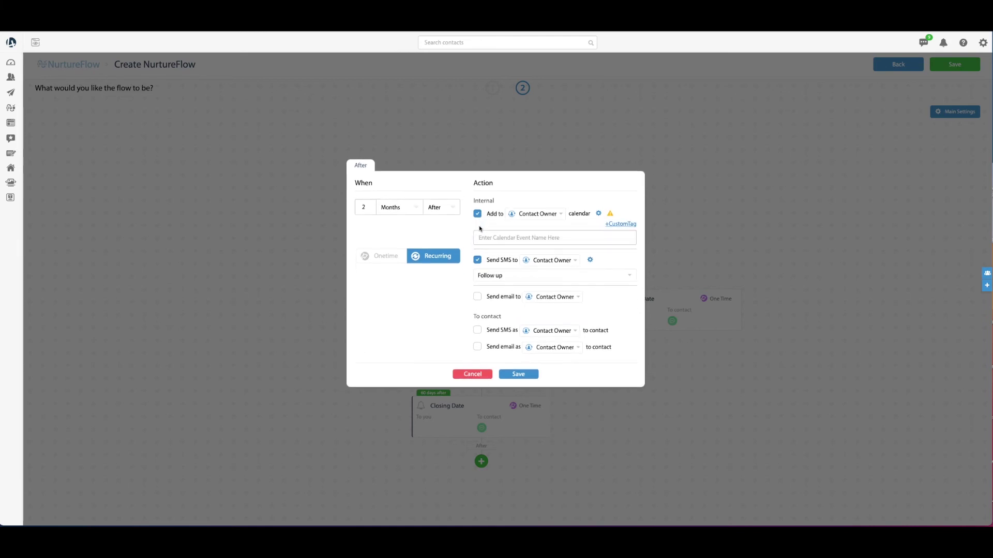
click(534, 238)
click(455, 231)
click(519, 237)
text(2 M)
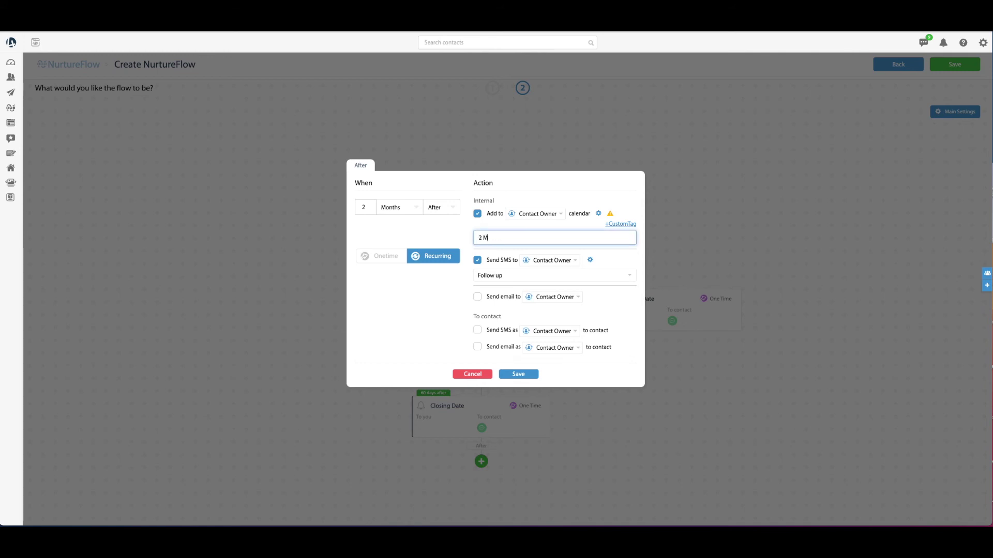
text(onth Follow up with)
Append the First Name and Last Name custom tags to the calendar event name
click(621, 224)
text(f)
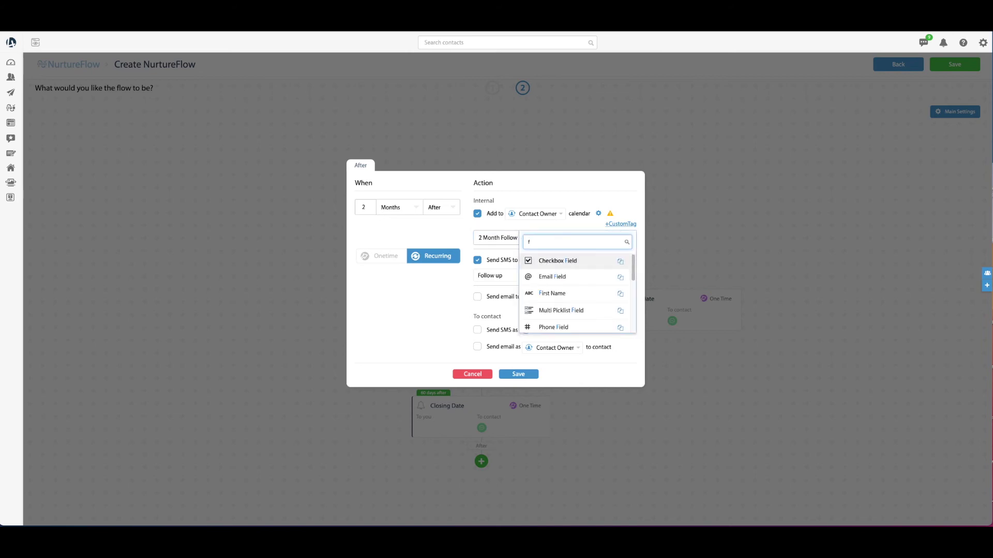
click(575, 292)
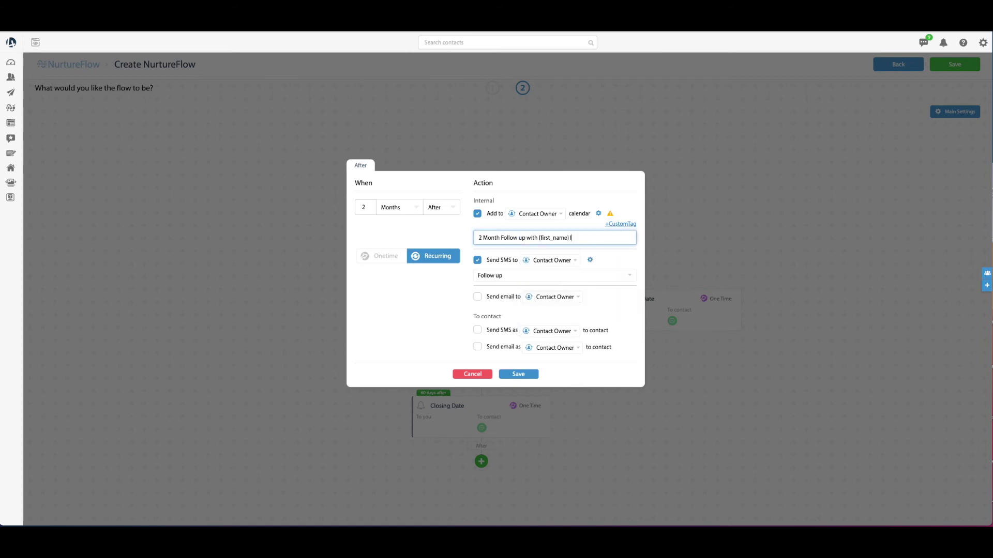
click(610, 227)
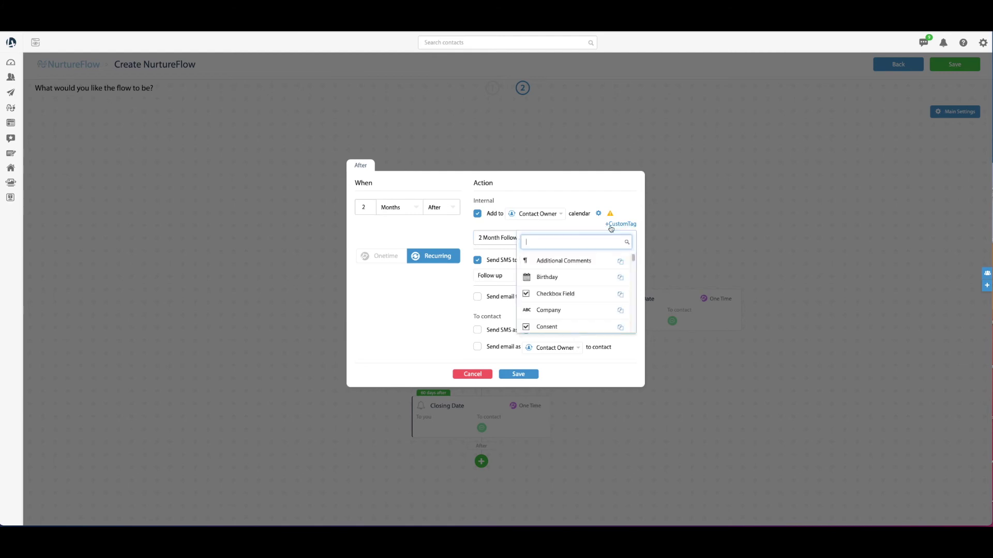
text(last)
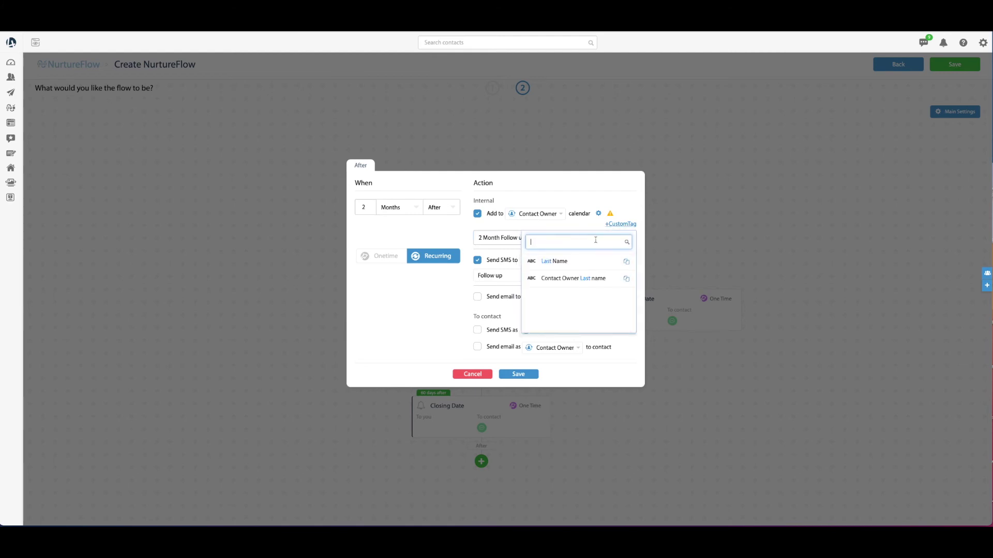
click(586, 260)
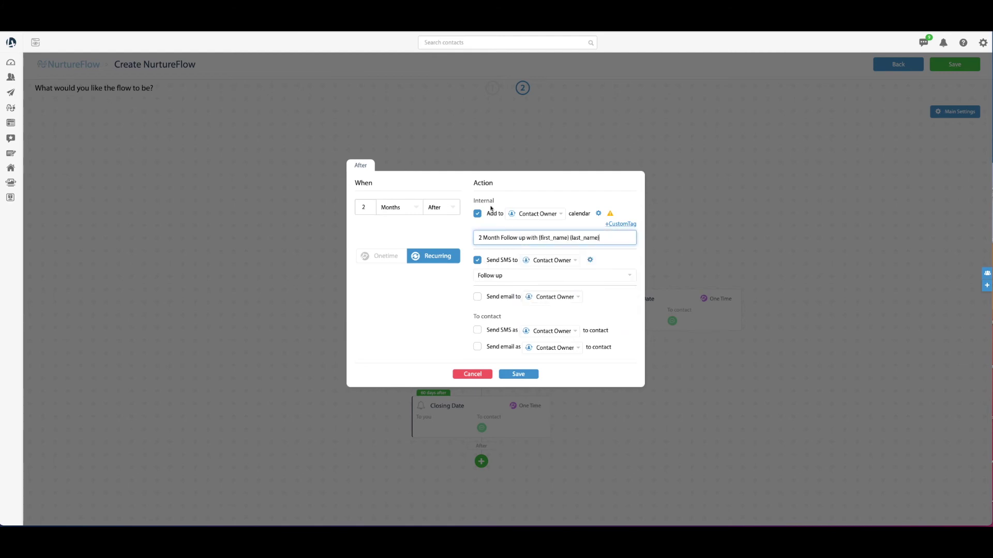
click(440, 235)
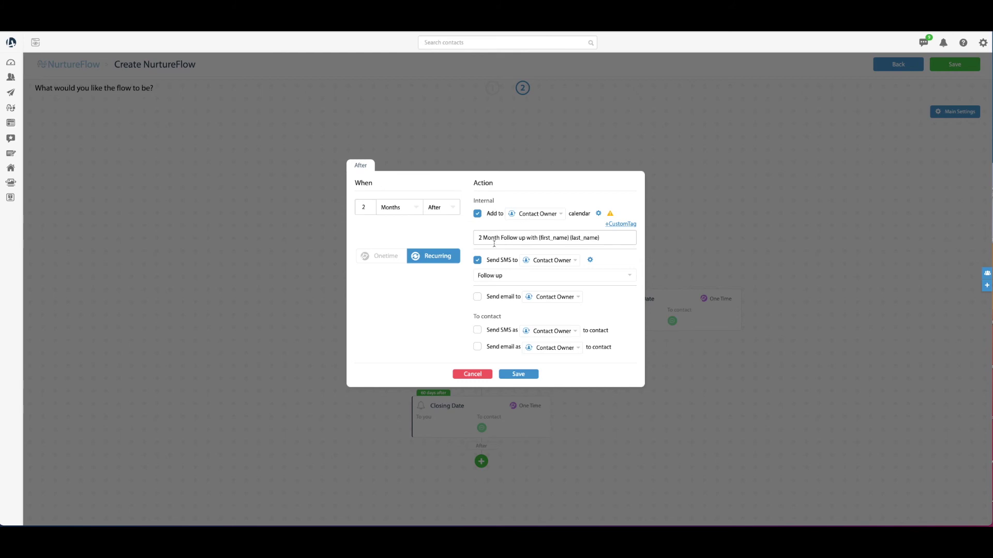
Save the recurring 2-month event with its calendar and SMS actions
drag(618, 239, 472, 237)
click(490, 239)
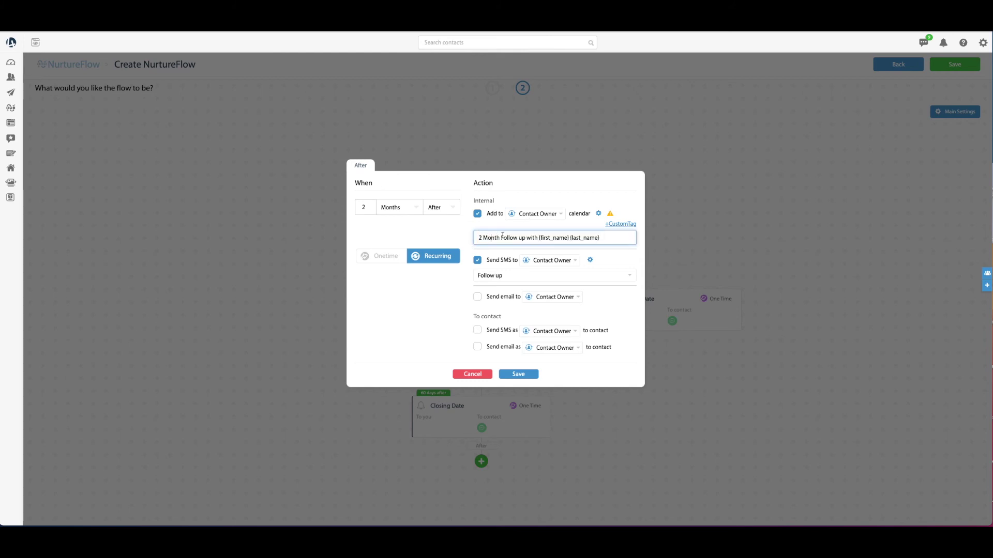
drag(617, 241, 452, 237)
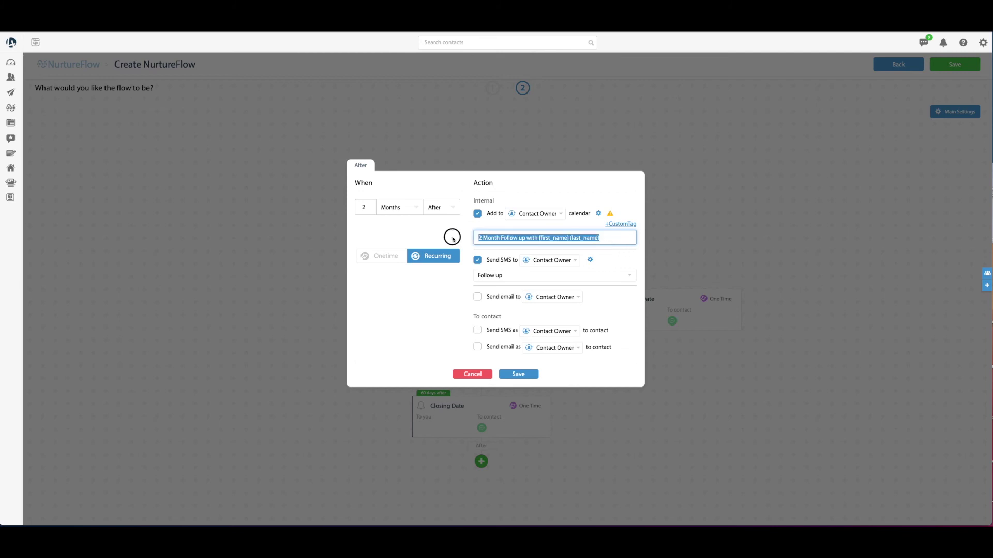
click(592, 239)
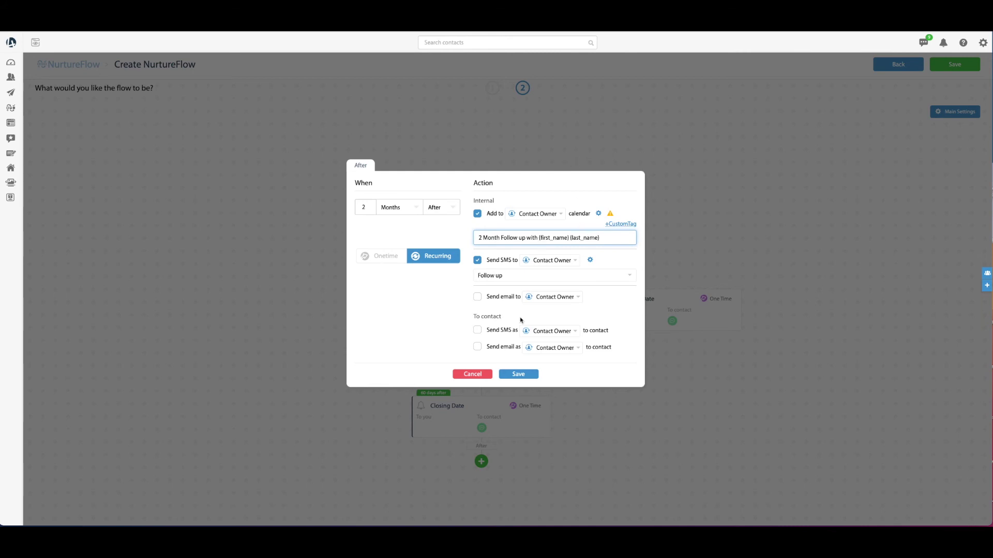
click(518, 375)
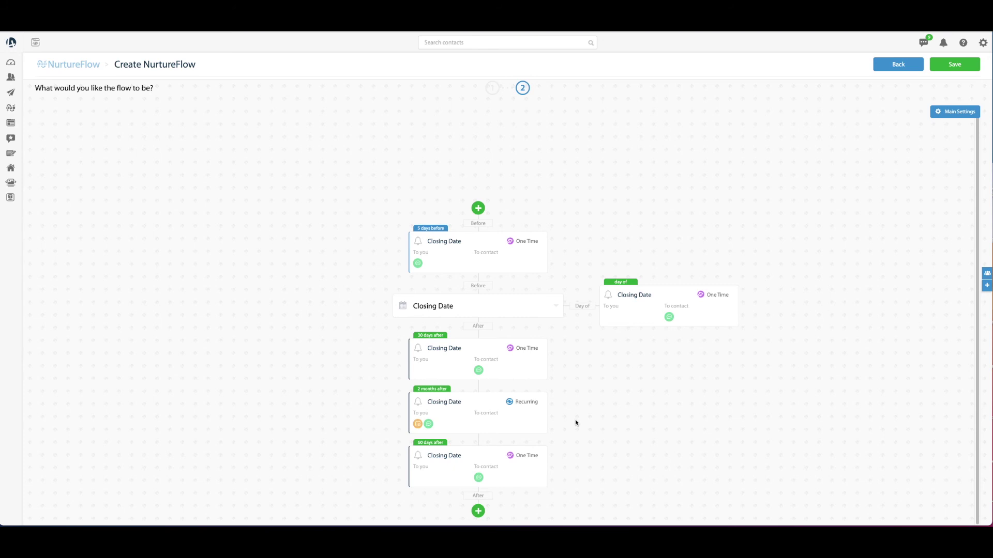
mouse_move(433, 342)
mouse_move(429, 261)
mouse_move(472, 262)
click(962, 70)
click(453, 105)
text(Closing Date)
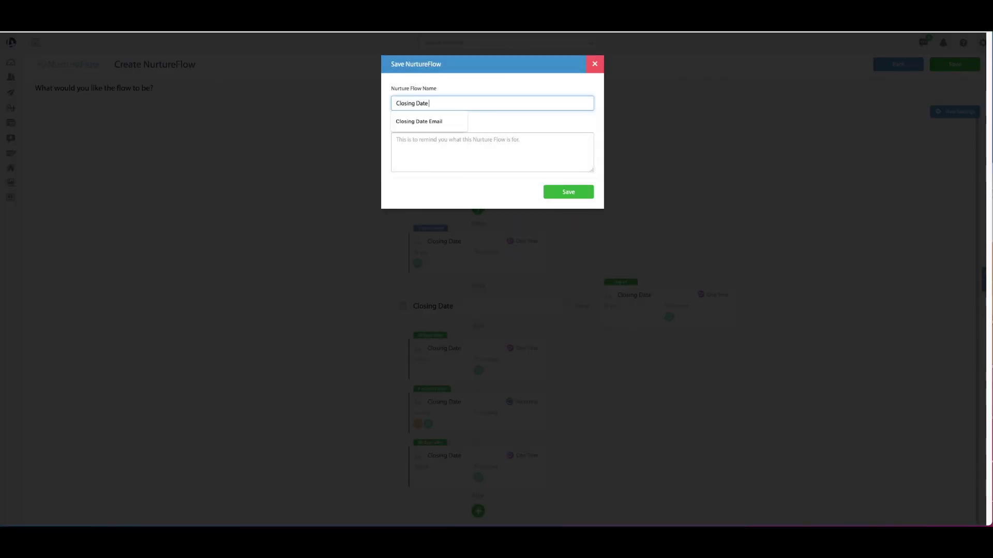
text( Flow)
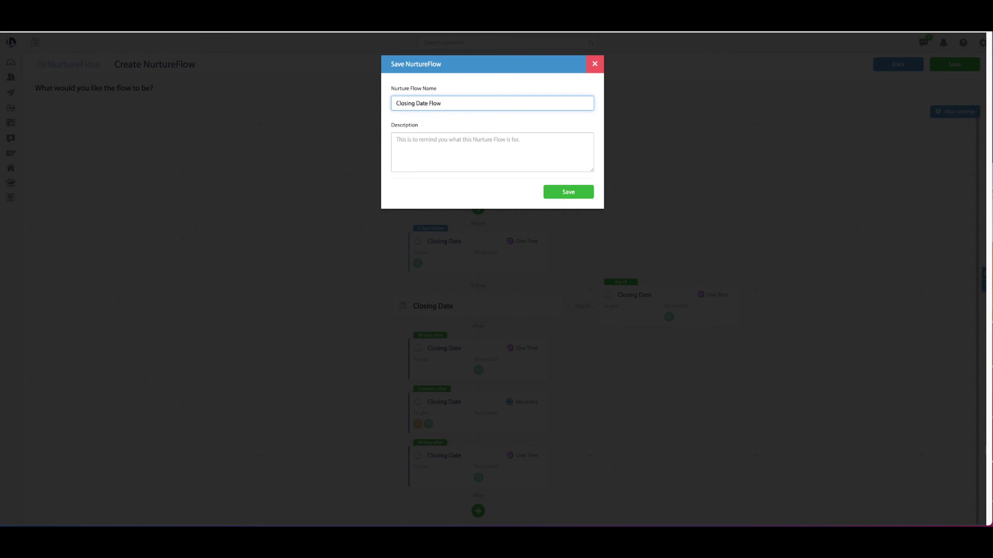
click(468, 149)
text(Flow for c)
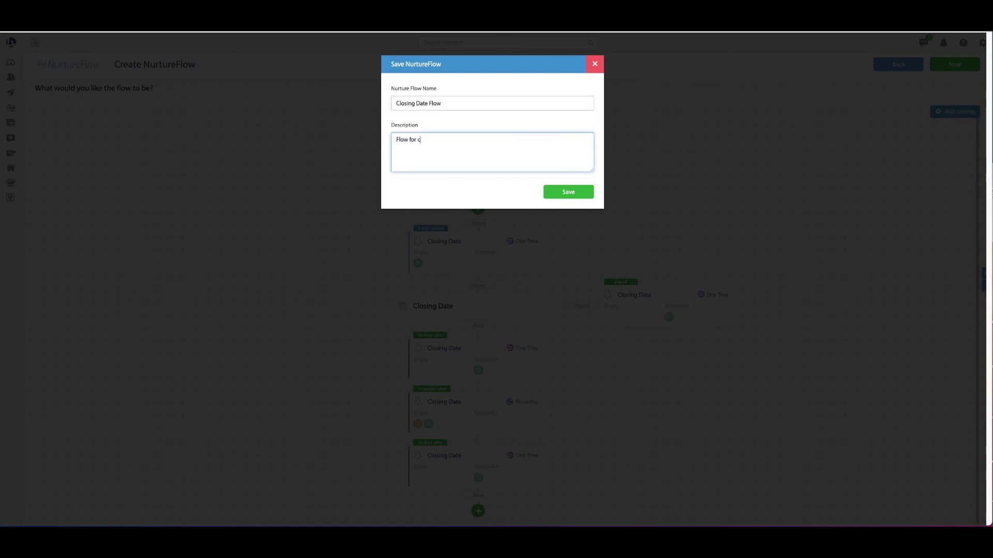
click(633, 220)
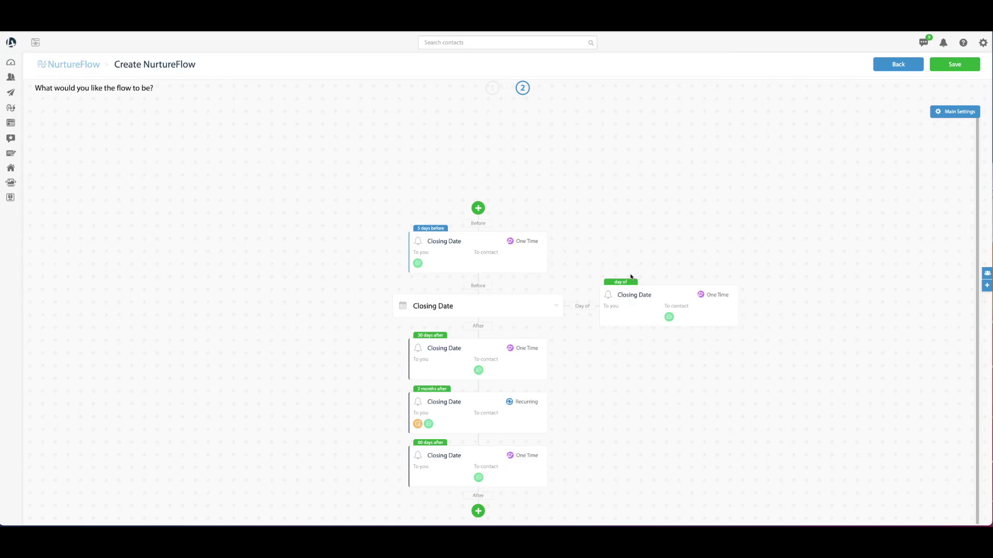
mouse_move(623, 295)
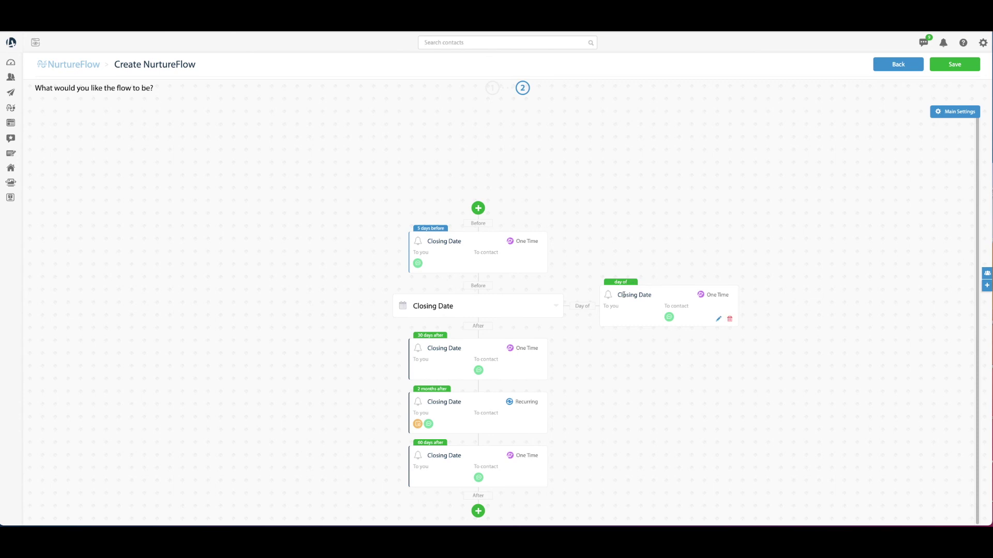